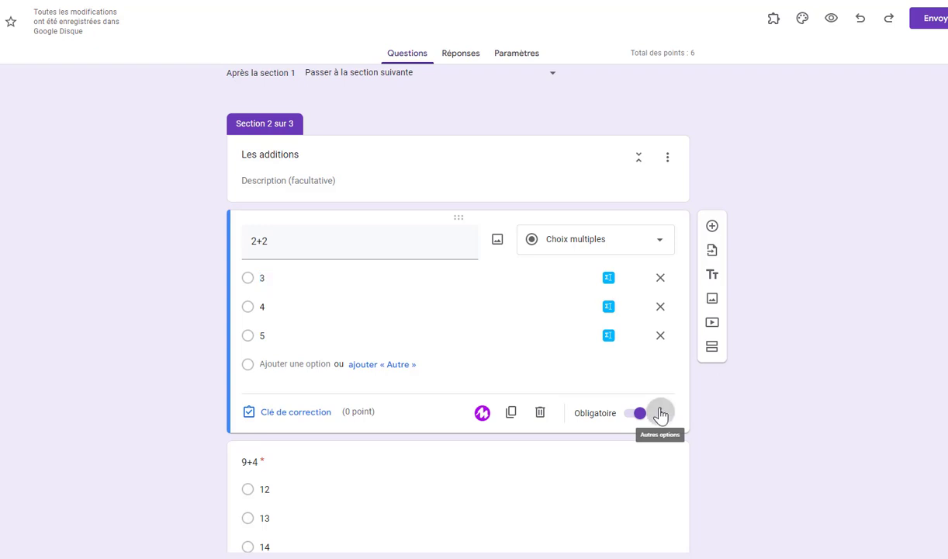
Enable the "Accéder à une section en fonction de la réponse" option for the 2+2 question
{"action": "left_click", "coordinate": [658, 414]}
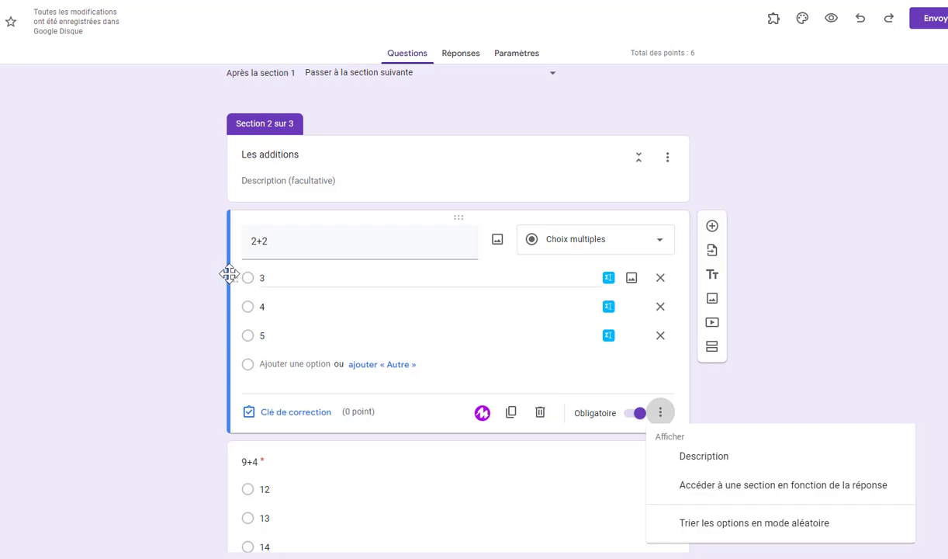
{"action": "scroll", "coordinate": [217, 325], "scroll_direction": "down", "scroll_amount": 2}
{"action": "scroll", "coordinate": [219, 486], "scroll_direction": "up", "scroll_amount": 2}
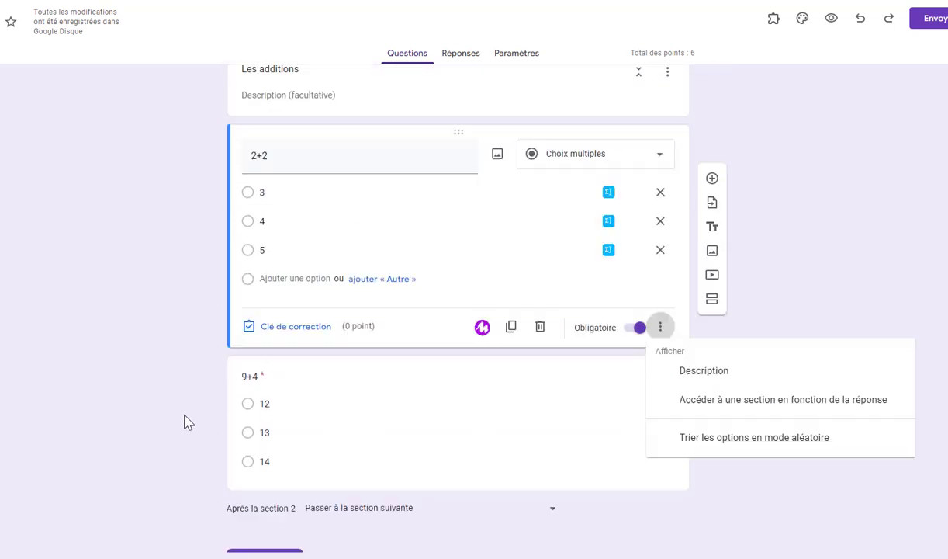
{"action": "scroll", "coordinate": [218, 267], "scroll_direction": "down", "scroll_amount": 5}
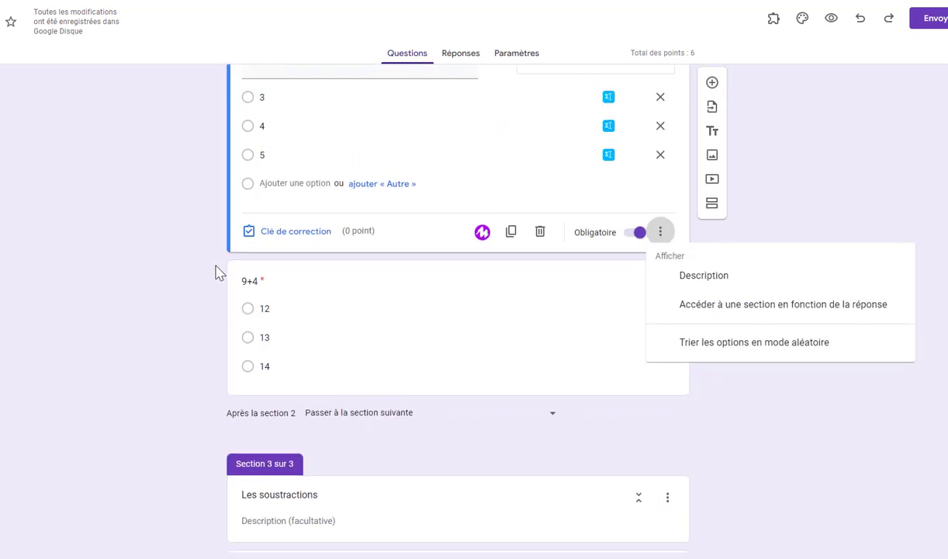
{"action": "scroll", "coordinate": [194, 242], "scroll_direction": "up", "scroll_amount": 3}
{"action": "scroll", "coordinate": [178, 256], "scroll_direction": "up", "scroll_amount": 2}
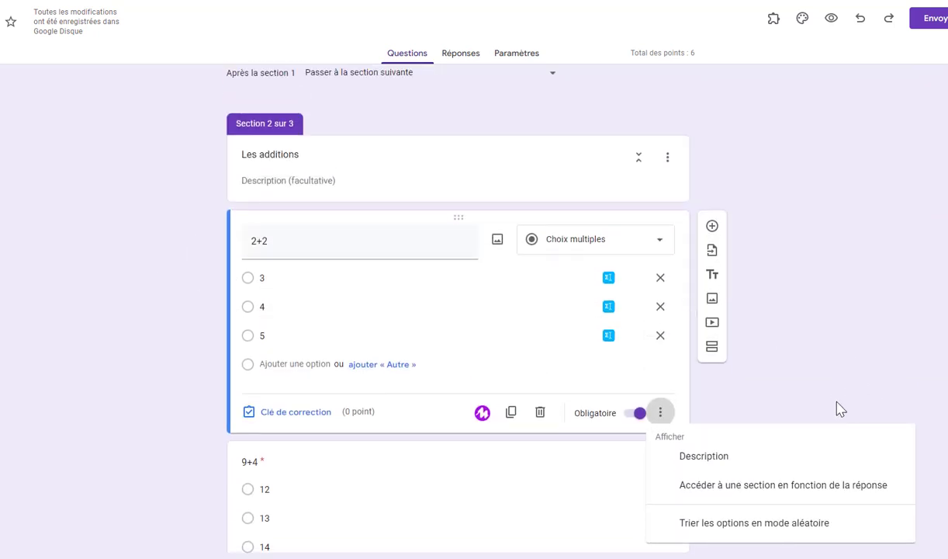
{"action": "scroll", "coordinate": [837, 388], "scroll_direction": "down", "scroll_amount": 1}
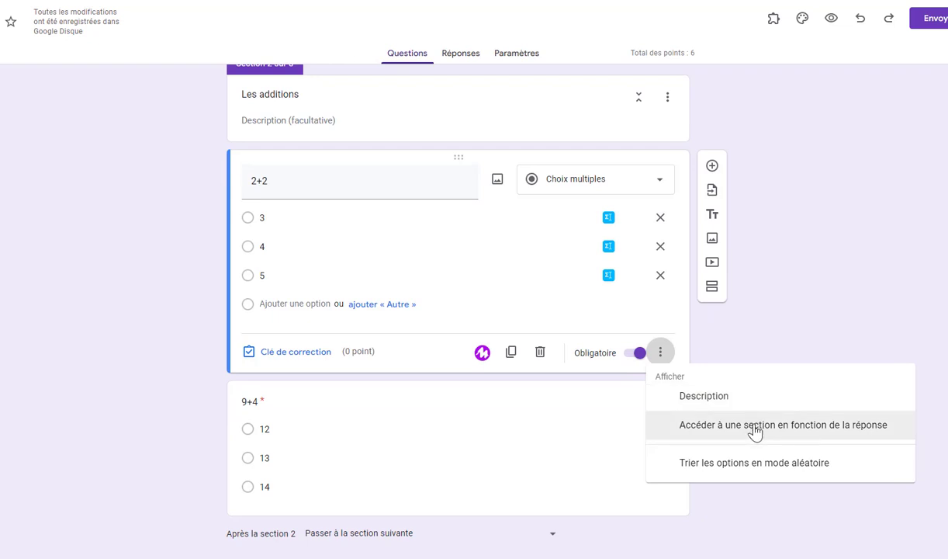
{"action": "left_click", "coordinate": [755, 432]}
{"action": "left_click", "coordinate": [661, 352]}
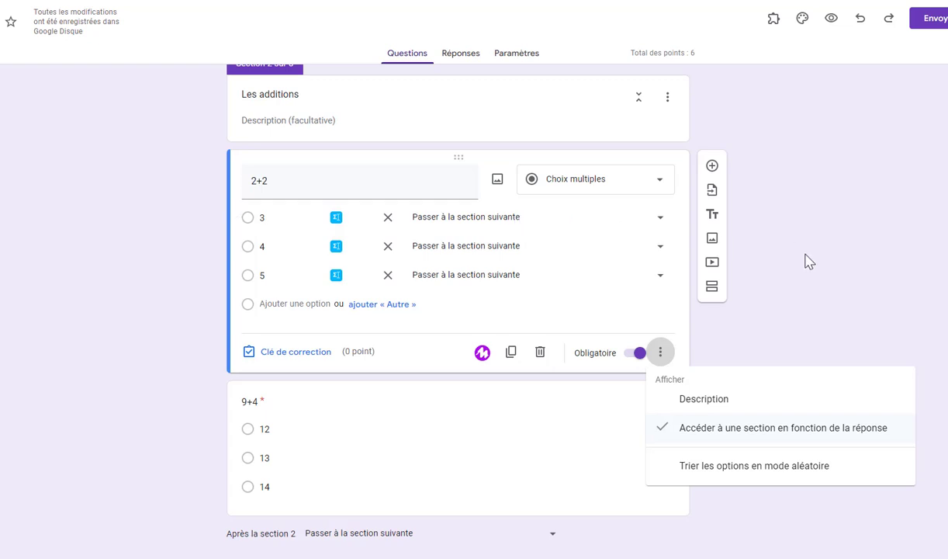
{"action": "left_click", "coordinate": [779, 305]}
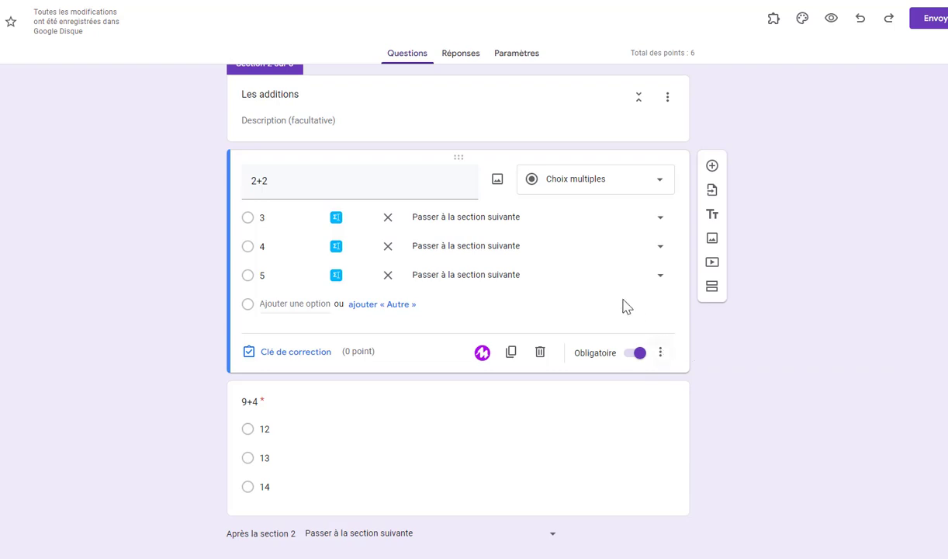
Add a new section after the 2+2 question and another after the 7-2 question, so each question has its own section
{"action": "scroll", "coordinate": [252, 262], "scroll_direction": "up", "scroll_amount": 2}
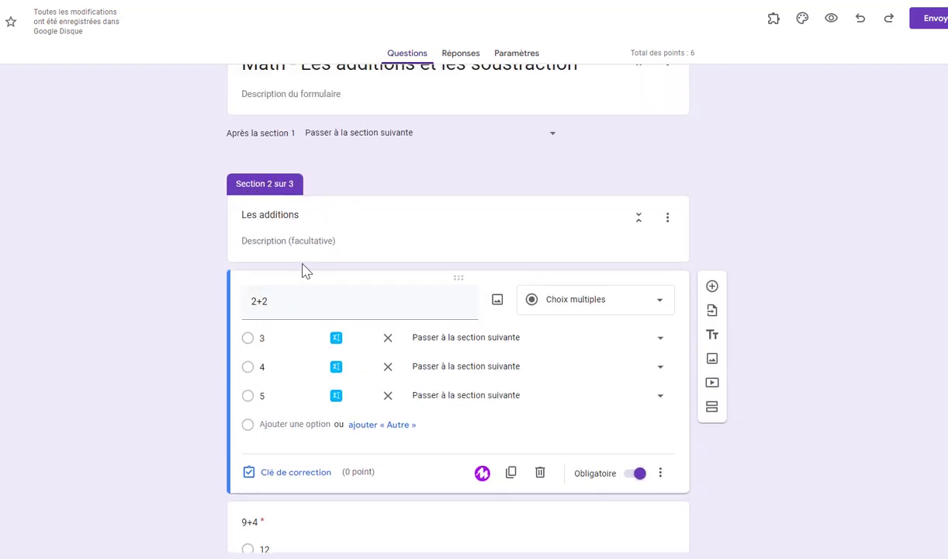
{"action": "scroll", "coordinate": [512, 353], "scroll_direction": "down", "scroll_amount": 2}
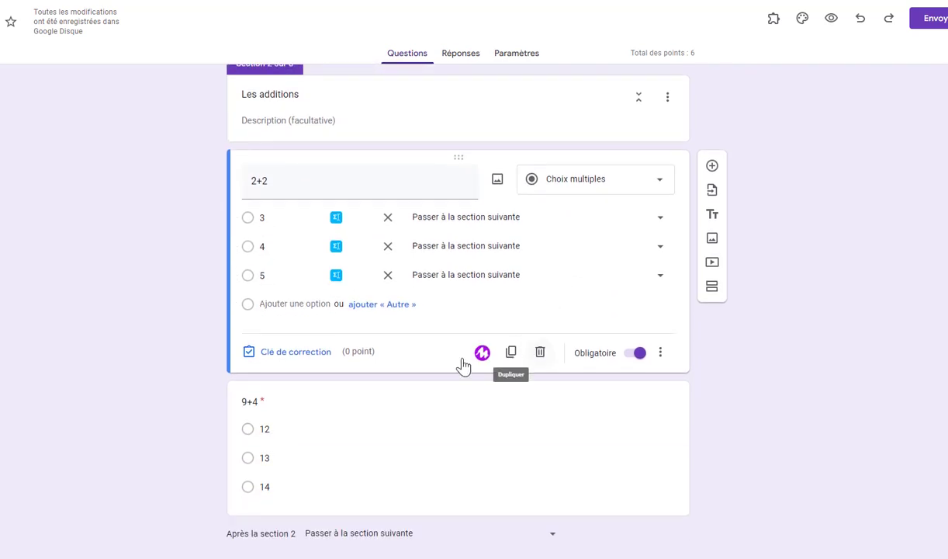
{"action": "left_click", "coordinate": [711, 288]}
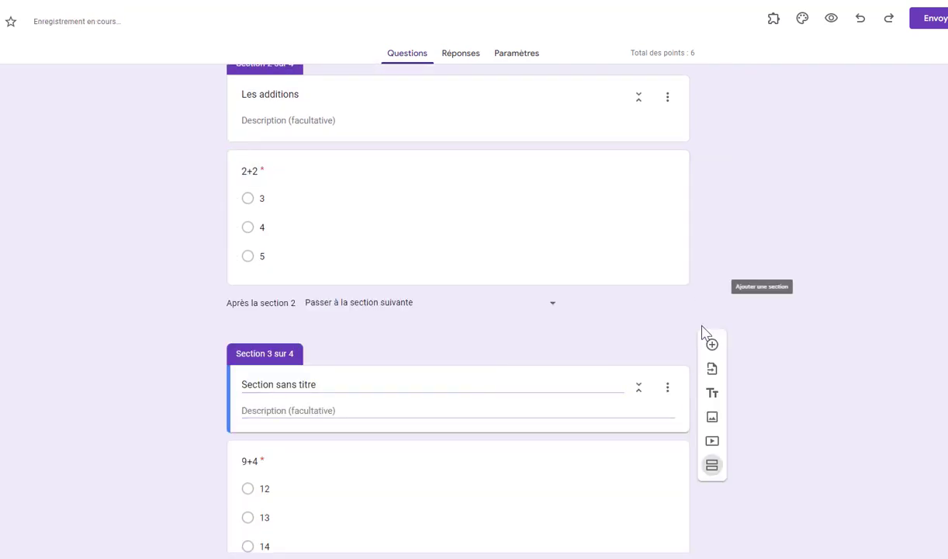
{"action": "scroll", "coordinate": [493, 362], "scroll_direction": "down", "scroll_amount": 2}
{"action": "scroll", "coordinate": [499, 357], "scroll_direction": "down", "scroll_amount": 4}
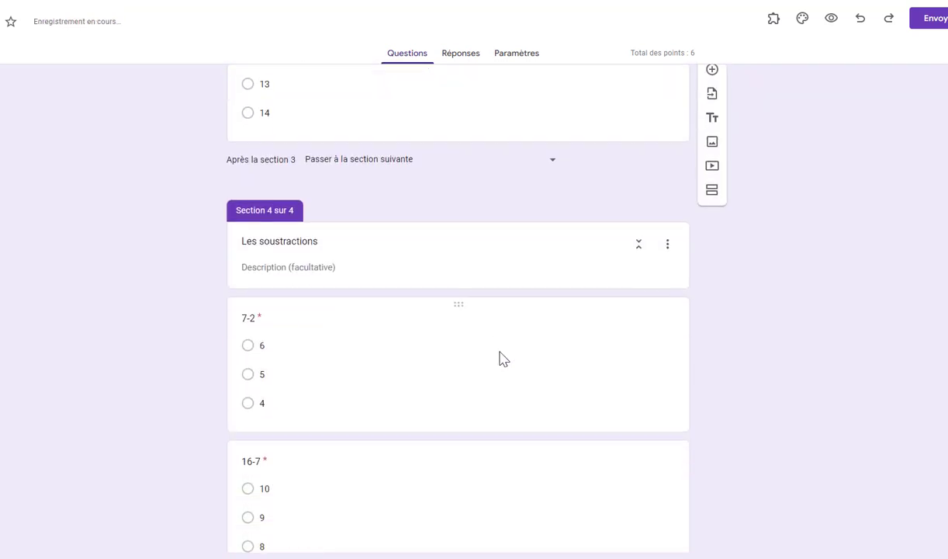
{"action": "left_click", "coordinate": [581, 353]}
{"action": "left_click", "coordinate": [712, 387]}
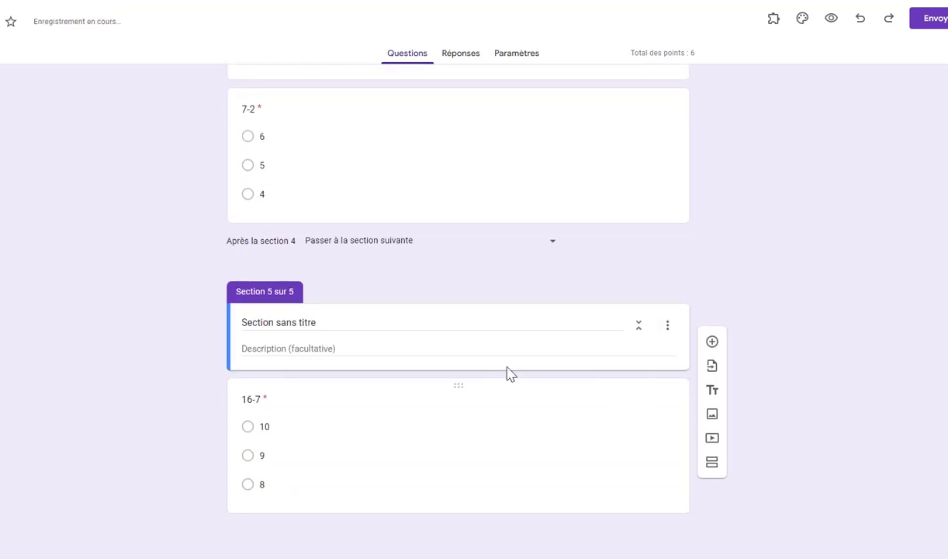
Rename the 2+2 question's section "1" and the 9+4 question's section "2"
{"action": "scroll", "coordinate": [357, 324], "scroll_direction": "up", "scroll_amount": 9}
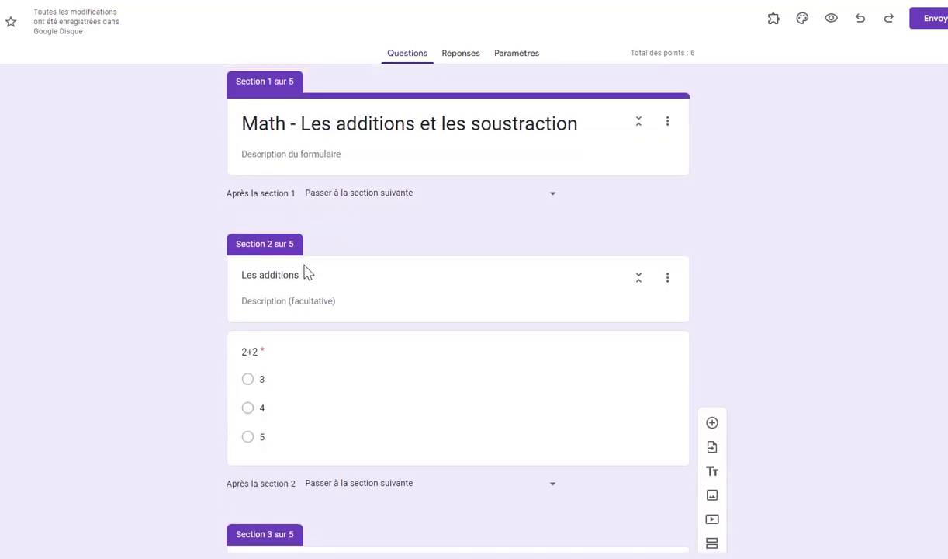
{"action": "left_click_drag", "start_coordinate": [299, 153], "coordinate": [229, 152]}
{"action": "key", "text": "BackSpace"}
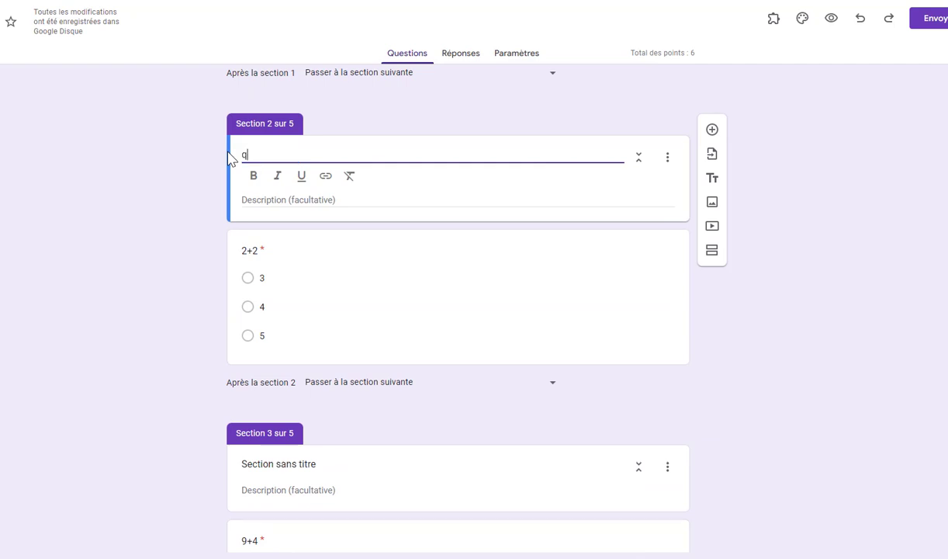
{"action": "type", "text": "1"}
{"action": "scroll", "coordinate": [298, 319], "scroll_direction": "down", "scroll_amount": 3}
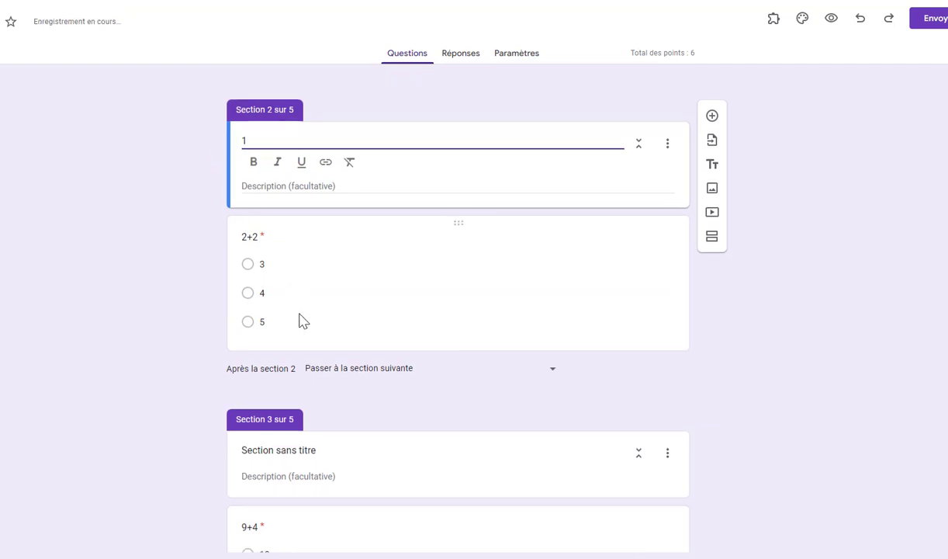
{"action": "left_click", "coordinate": [328, 221]}
{"action": "left_click_drag", "start_coordinate": [328, 207], "coordinate": [233, 204]}
{"action": "type", "text": "2"}
Rename the 7-2 question's section "3" and the 16-7 question's section "4"
{"action": "scroll", "coordinate": [233, 297], "scroll_direction": "down", "scroll_amount": 3}
{"action": "left_click_drag", "start_coordinate": [323, 335], "coordinate": [206, 345]}
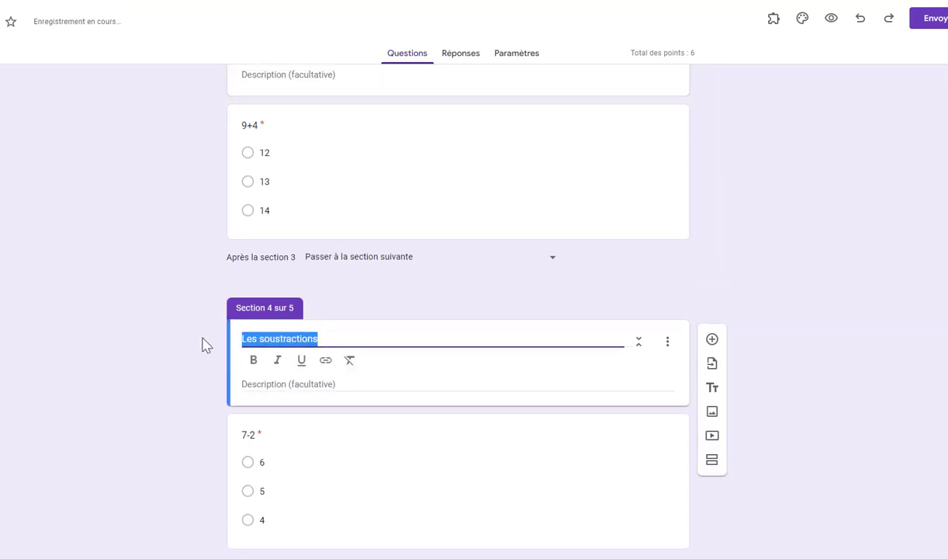
{"action": "type", "text": "3"}
{"action": "scroll", "coordinate": [325, 426], "scroll_direction": "down", "scroll_amount": 3}
{"action": "left_click_drag", "start_coordinate": [326, 410], "coordinate": [219, 414]}
{"action": "type", "text": "4"}
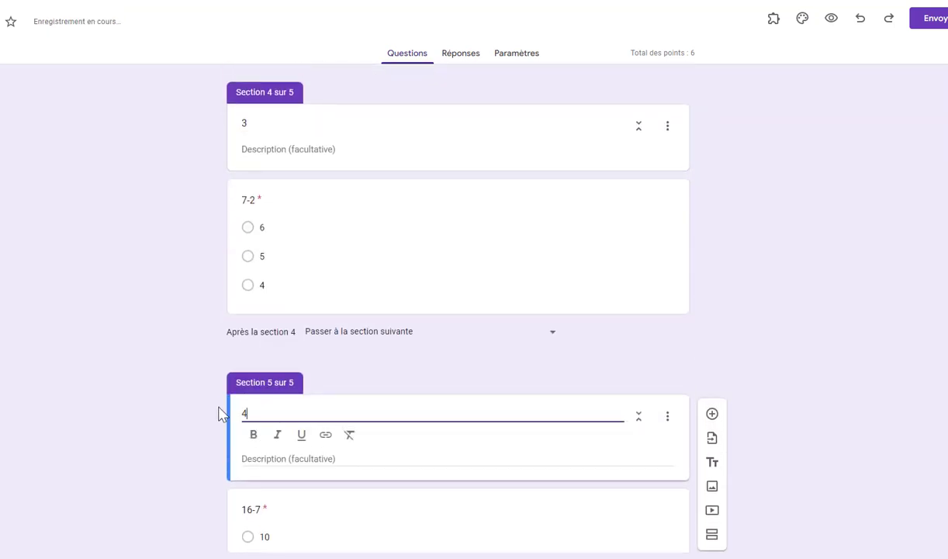
Examine the section order and the destination set for each answer of the 2+2 question
{"action": "scroll", "coordinate": [155, 388], "scroll_direction": "up", "scroll_amount": 11}
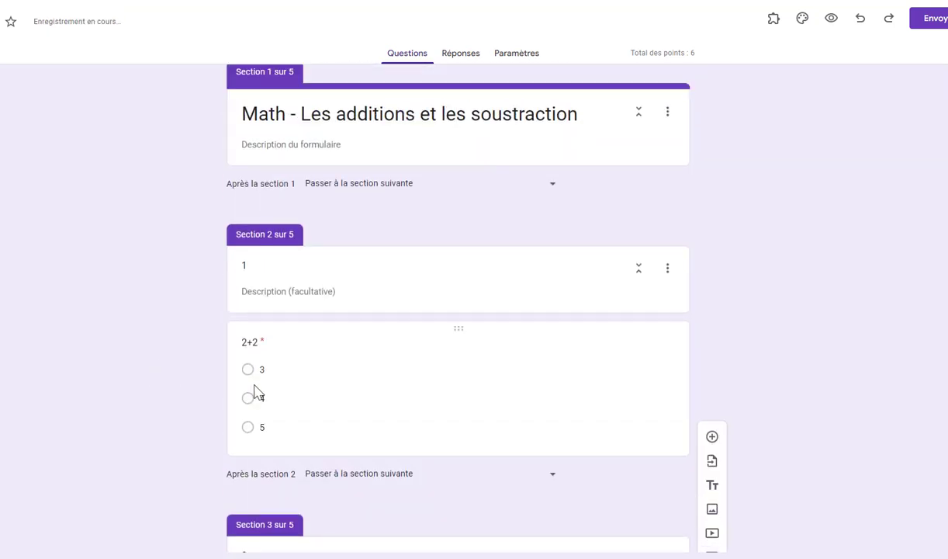
{"action": "scroll", "coordinate": [239, 385], "scroll_direction": "down", "scroll_amount": 2}
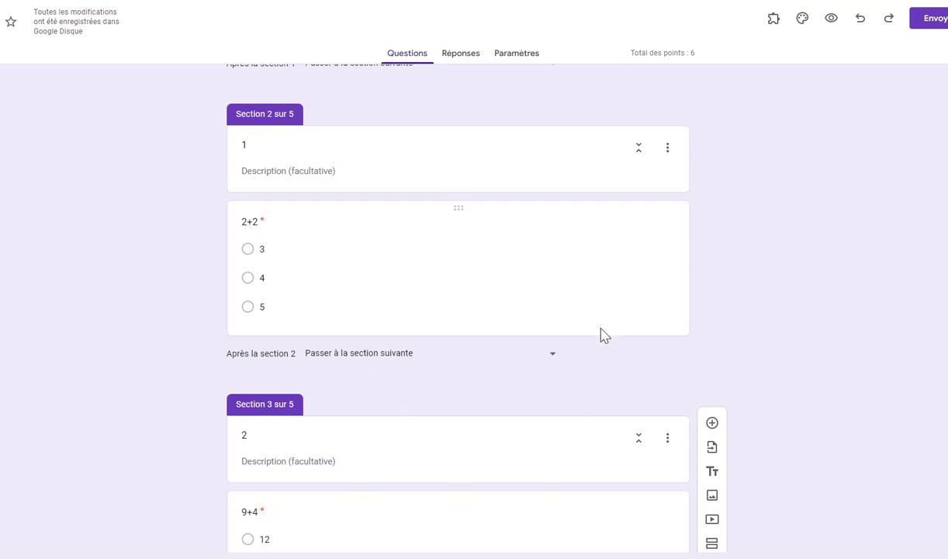
{"action": "scroll", "coordinate": [527, 340], "scroll_direction": "down", "scroll_amount": 1}
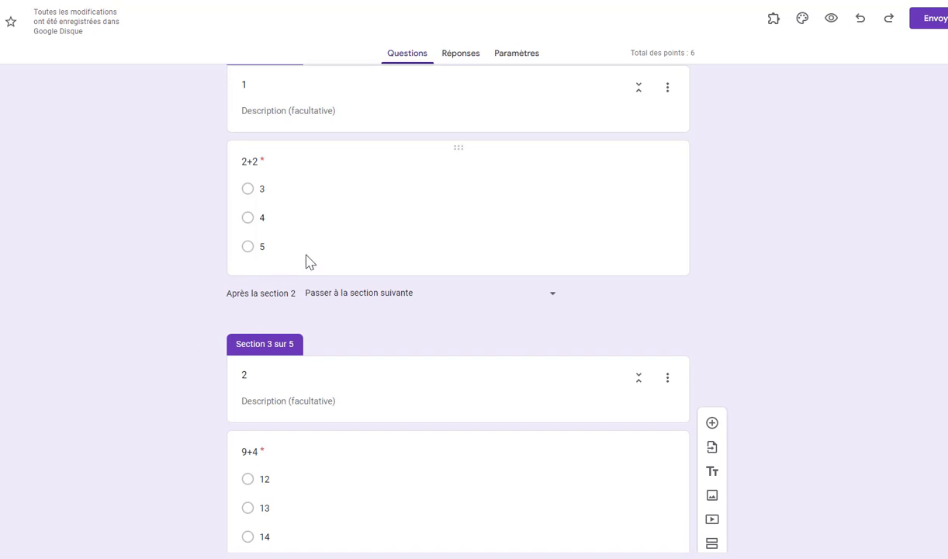
{"action": "scroll", "coordinate": [648, 289], "scroll_direction": "up", "scroll_amount": 2}
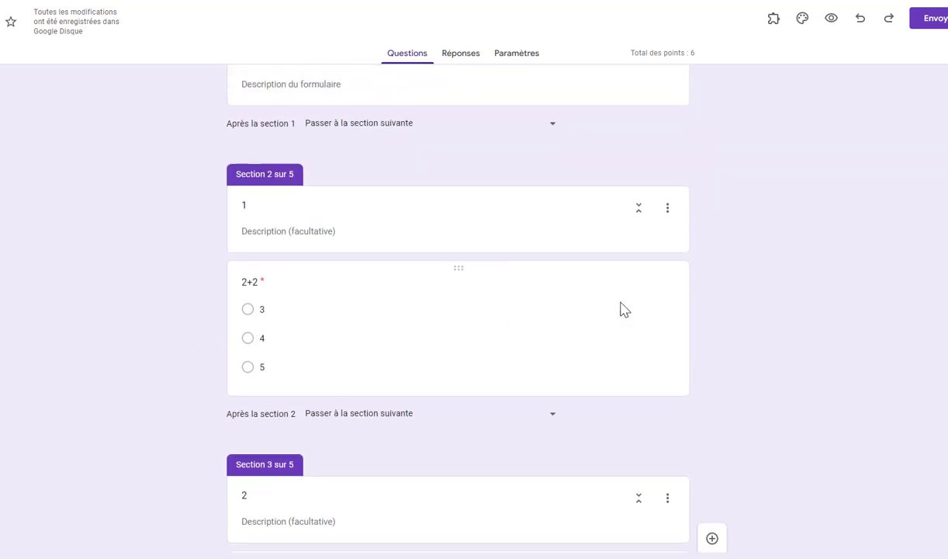
{"action": "left_click", "coordinate": [593, 355]}
{"action": "left_click", "coordinate": [756, 424]}
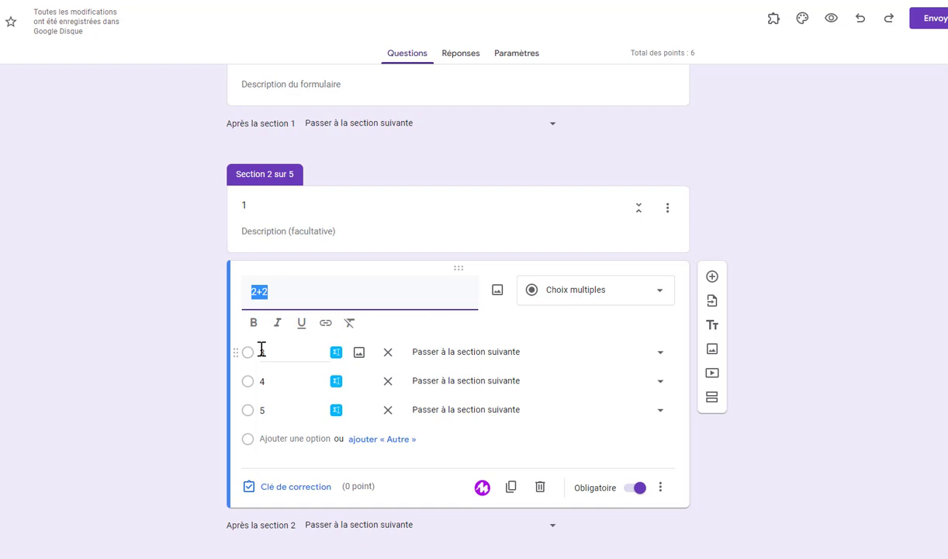
{"action": "left_click", "coordinate": [785, 469]}
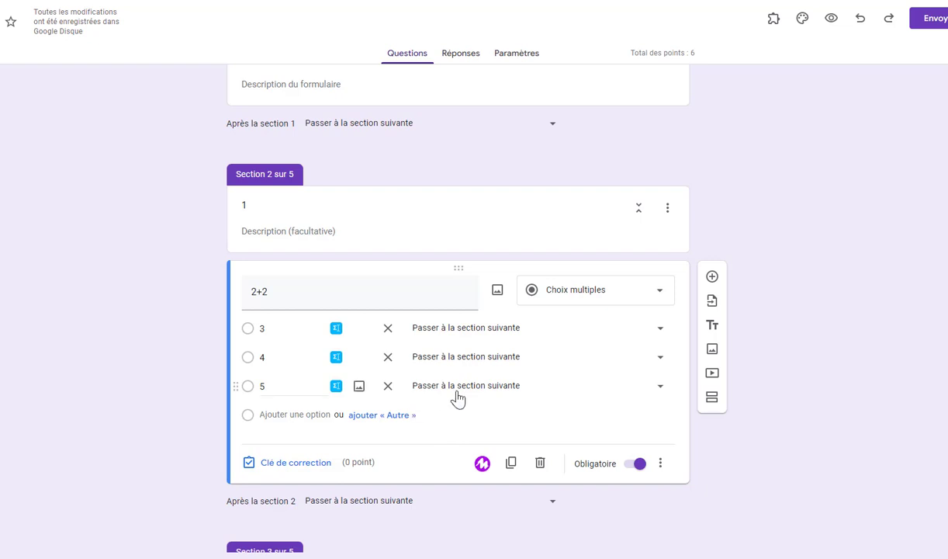
{"action": "scroll", "coordinate": [783, 412], "scroll_direction": "down", "scroll_amount": 1}
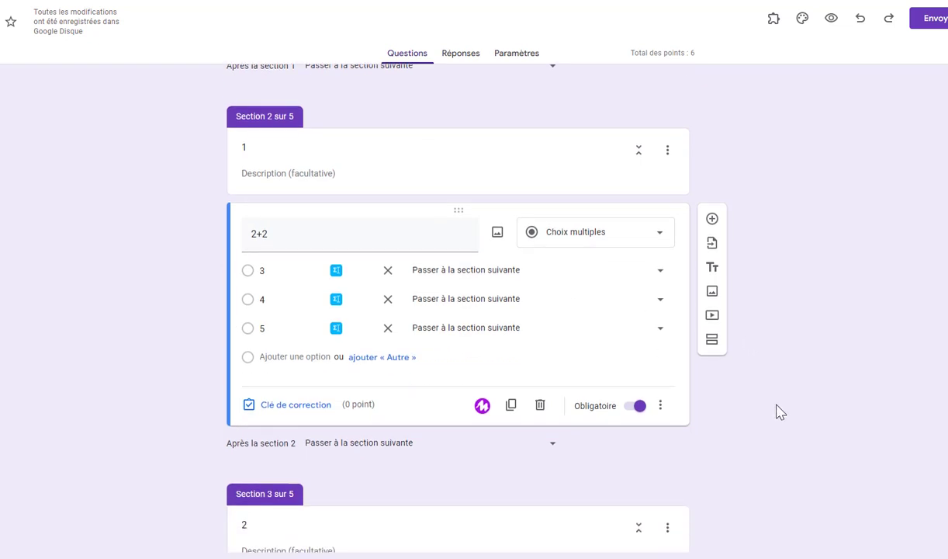
Add a section after the 2+2 question and move a duplicate of that question into it
{"action": "left_click", "coordinate": [713, 337]}
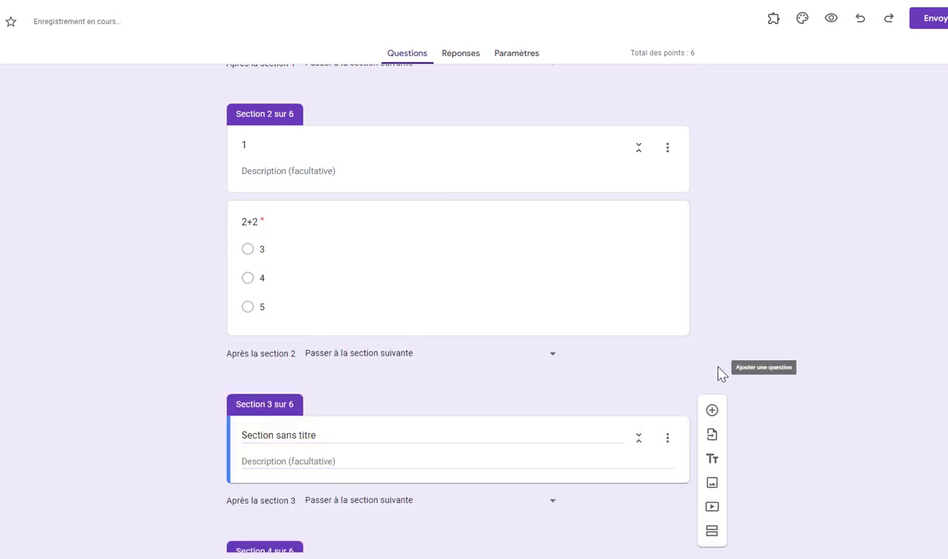
{"action": "left_click", "coordinate": [605, 310]}
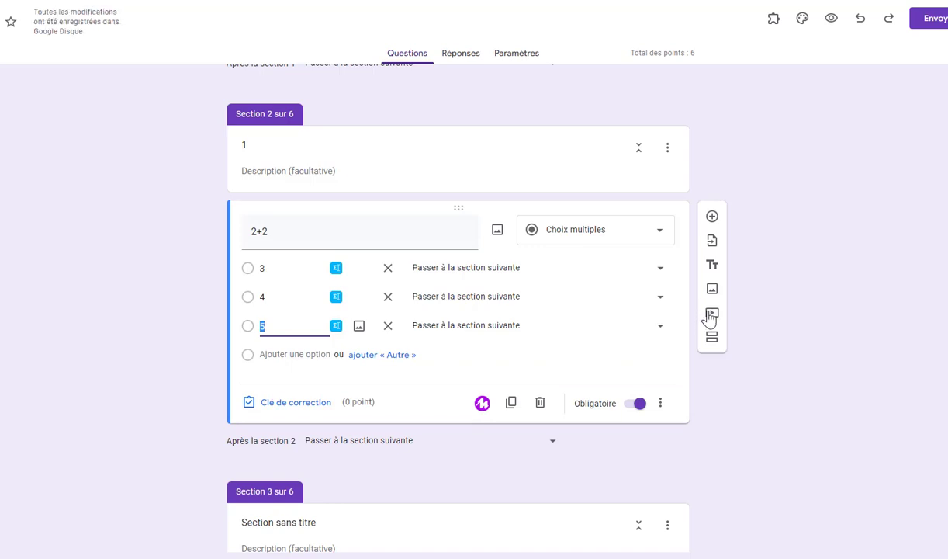
{"action": "left_click", "coordinate": [511, 404]}
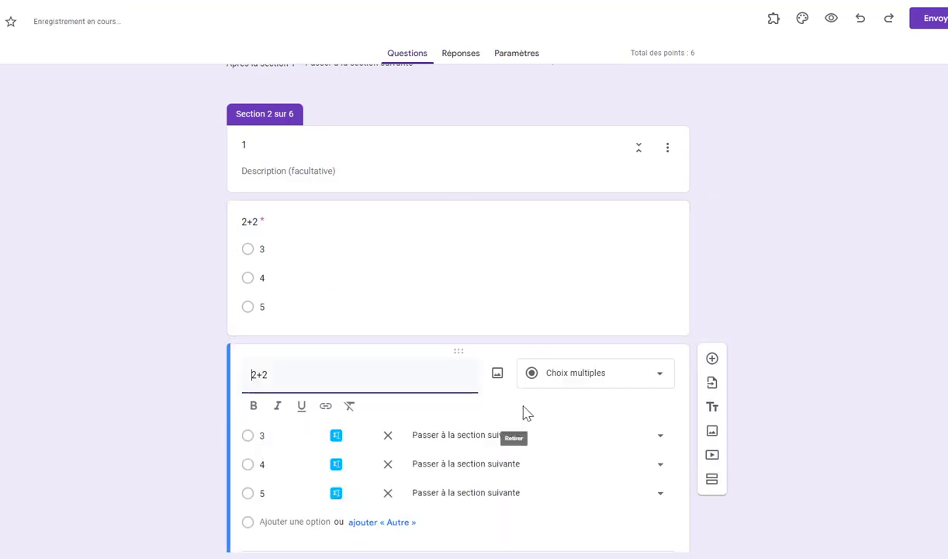
{"action": "left_click_drag", "start_coordinate": [457, 357], "coordinate": [442, 427]}
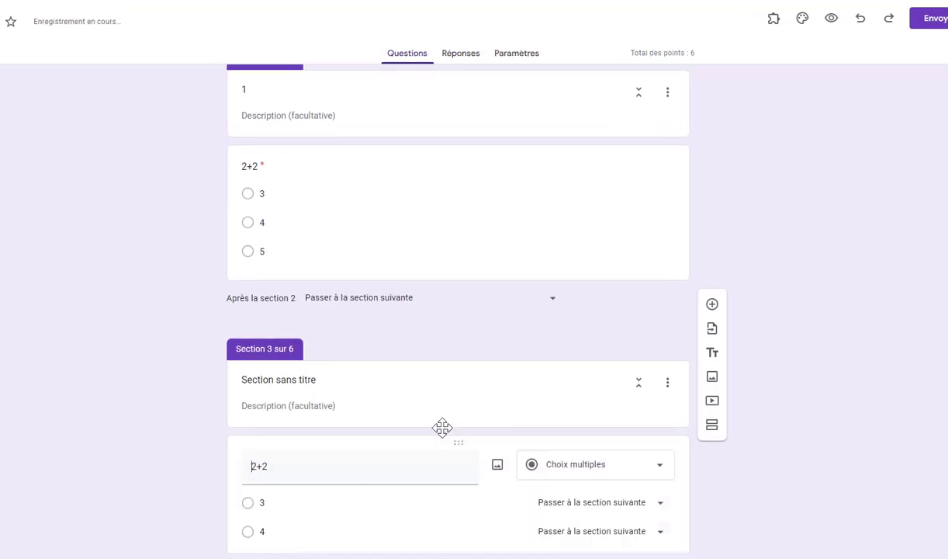
Title the new untitled section "Plus d'information"
{"action": "left_click_drag", "start_coordinate": [341, 383], "coordinate": [233, 382]}
{"action": "type", "text": "Plus d'info"}
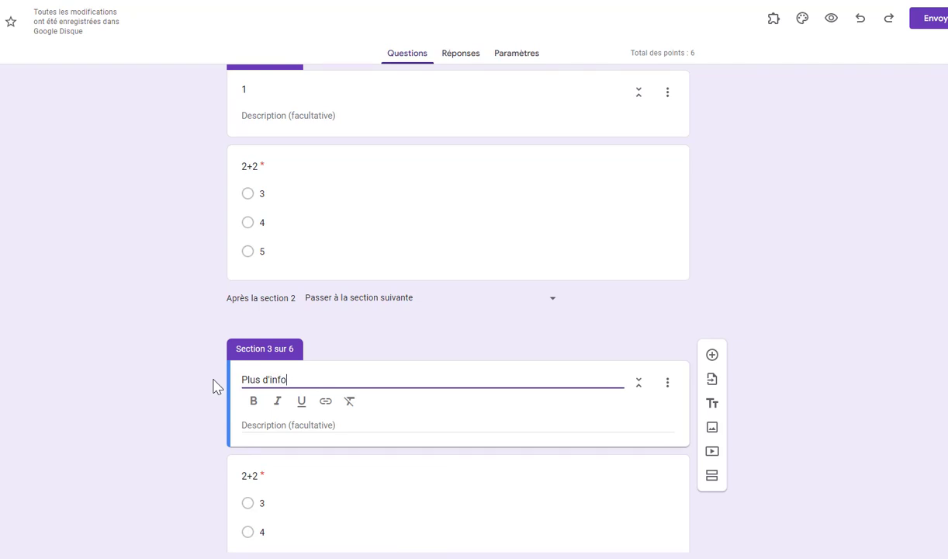
{"action": "type", "text": "rmation"}
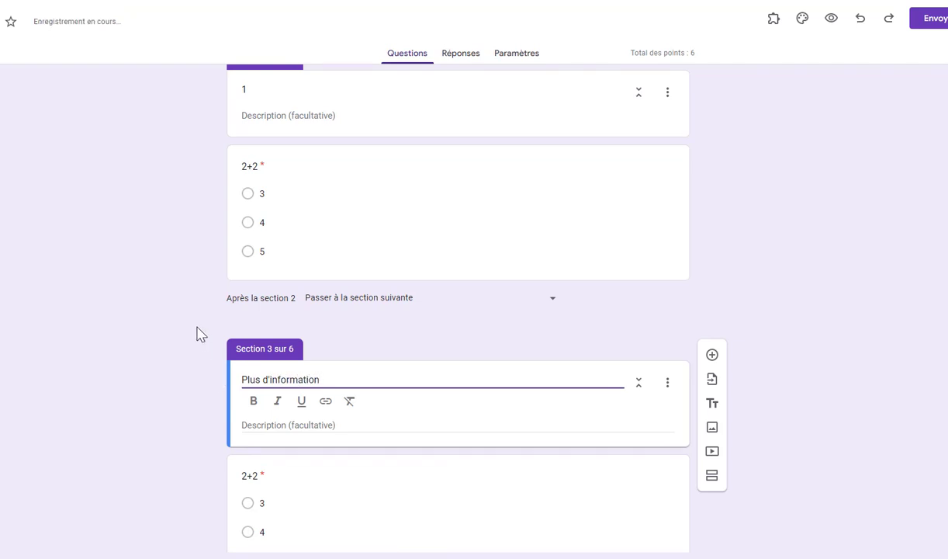
In the original 2+2 question, route the wrong answers 3 and 5 to section 3 (Plus d'information)
{"action": "left_click", "coordinate": [233, 183]}
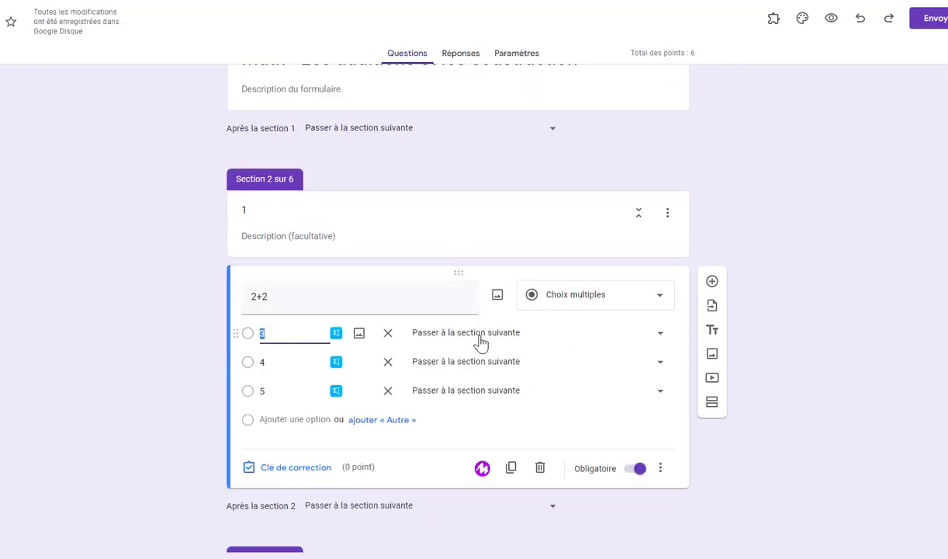
{"action": "left_click", "coordinate": [480, 338]}
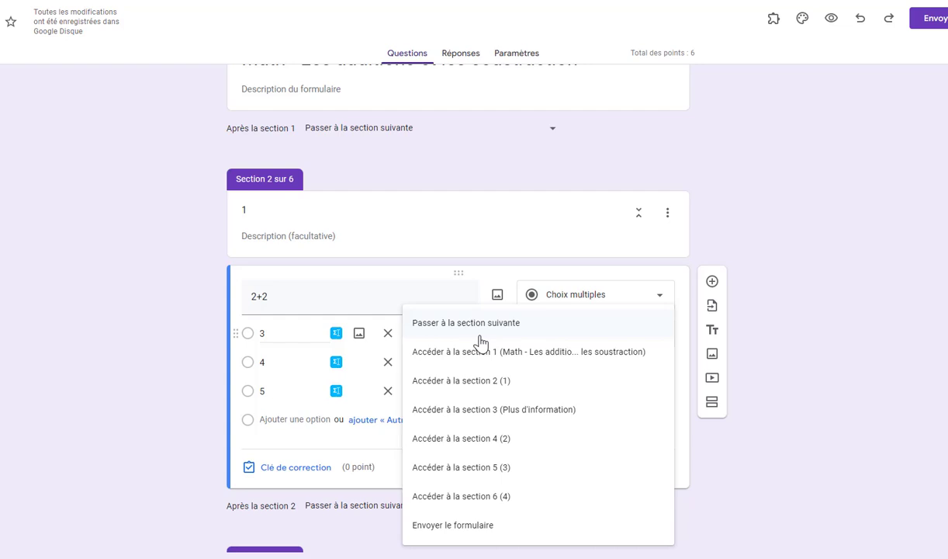
{"action": "left_click", "coordinate": [503, 417]}
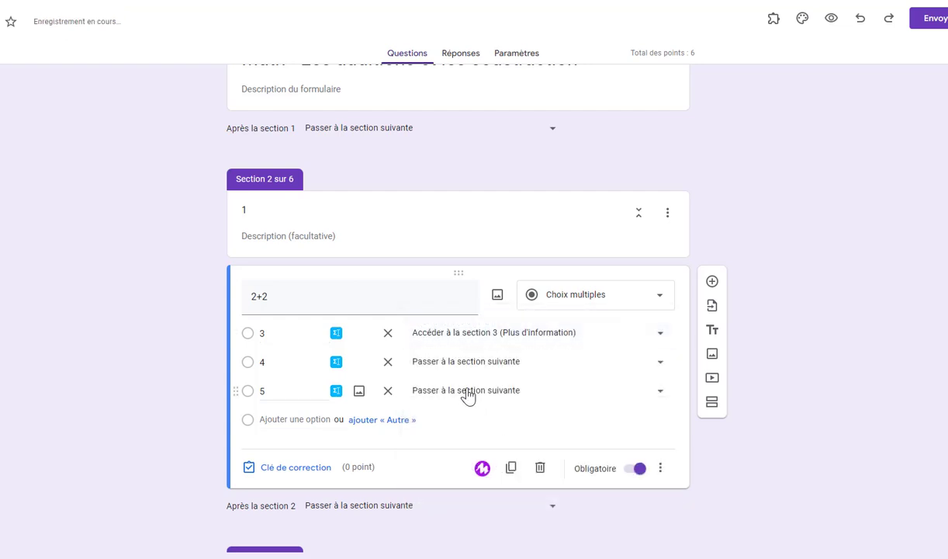
{"action": "left_click", "coordinate": [467, 392]}
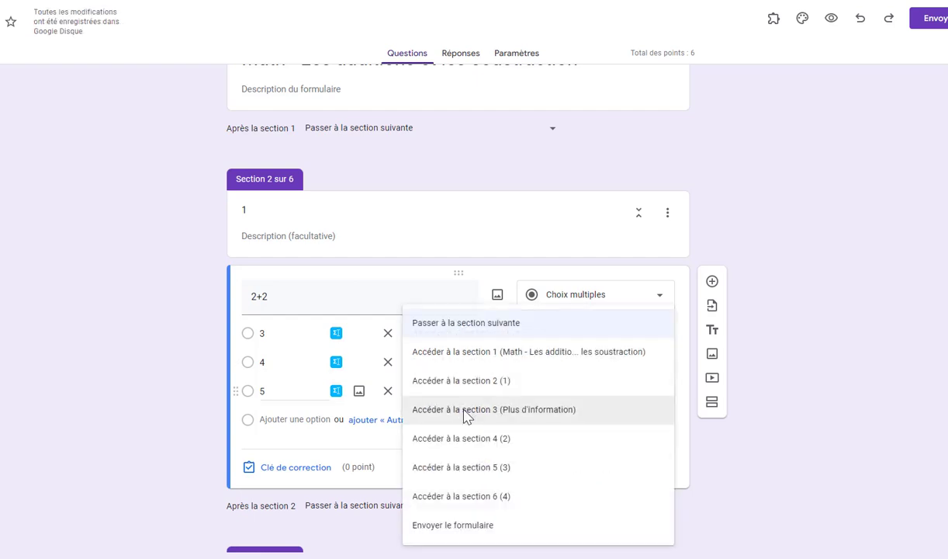
{"action": "left_click", "coordinate": [467, 417]}
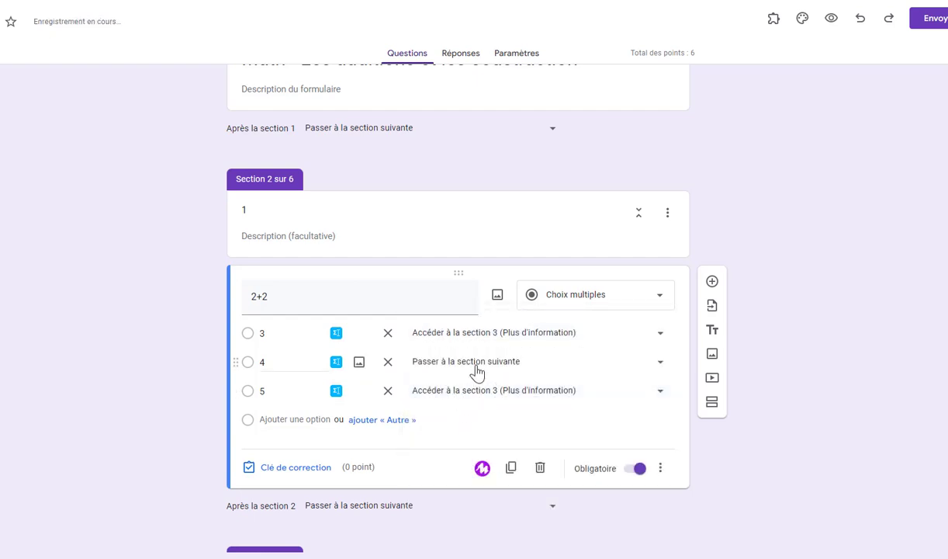
In the original 2+2 question, route the right answer 4 to section 4 (2)
{"action": "left_click", "coordinate": [477, 371]}
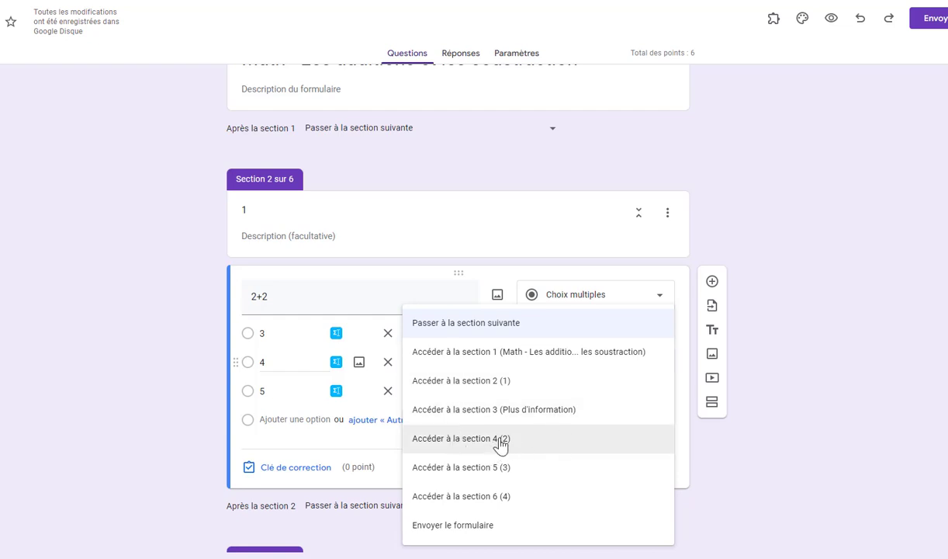
{"action": "left_click", "coordinate": [463, 442]}
{"action": "scroll", "coordinate": [356, 335], "scroll_direction": "down", "scroll_amount": 1}
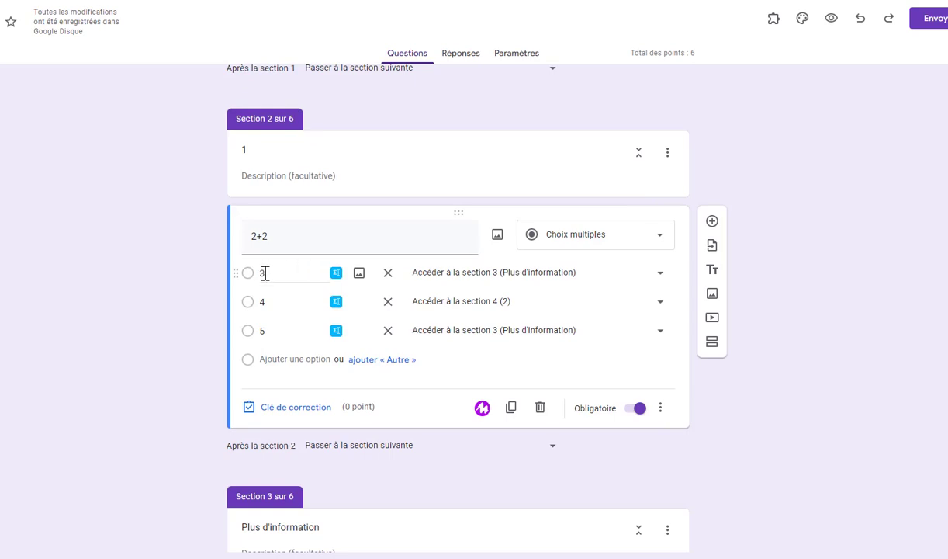
Examine the Plus d'information section between sections 2 and 4, including the answer destinations of its duplicated 2+2 question
{"action": "scroll", "coordinate": [264, 273], "scroll_direction": "down", "scroll_amount": 5}
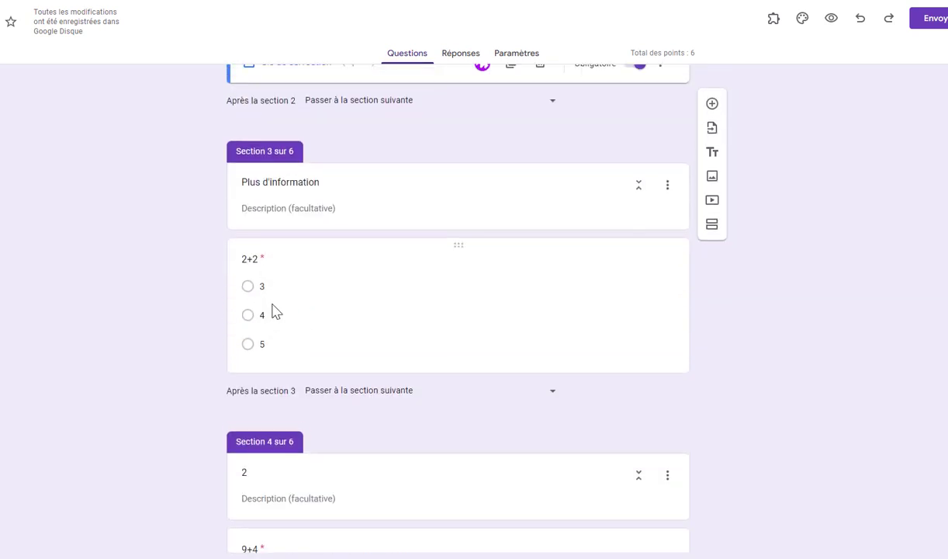
{"action": "scroll", "coordinate": [273, 311], "scroll_direction": "up", "scroll_amount": 3}
{"action": "scroll", "coordinate": [143, 316], "scroll_direction": "down", "scroll_amount": 3}
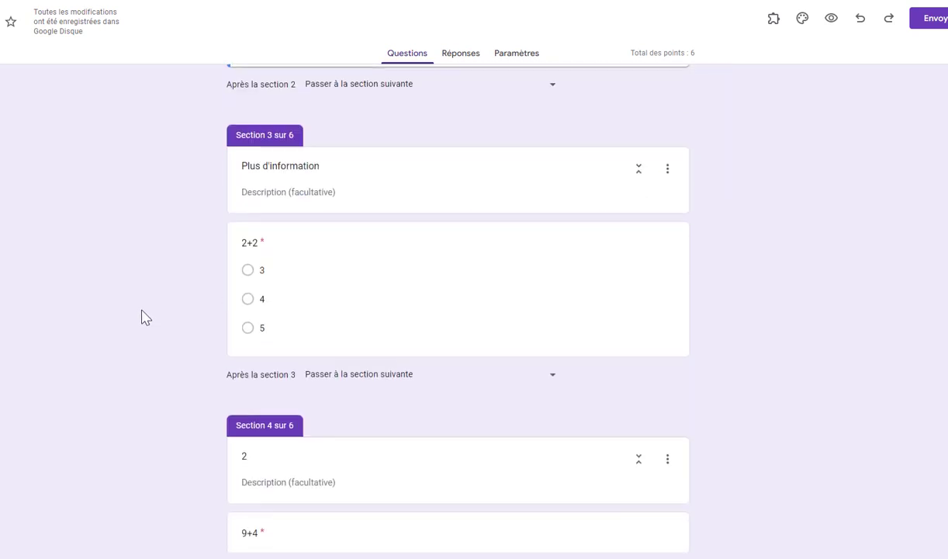
{"action": "scroll", "coordinate": [143, 317], "scroll_direction": "down", "scroll_amount": 2}
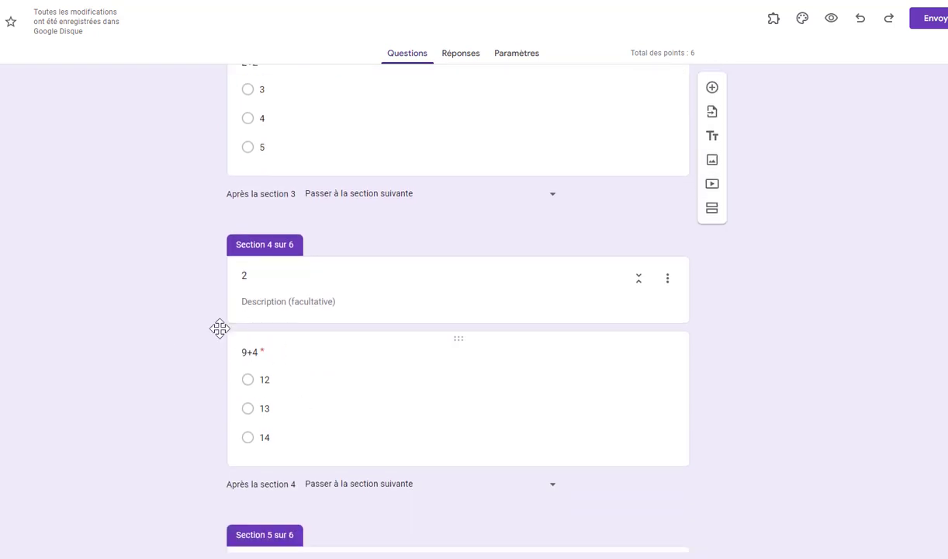
{"action": "scroll", "coordinate": [186, 349], "scroll_direction": "up", "scroll_amount": 6}
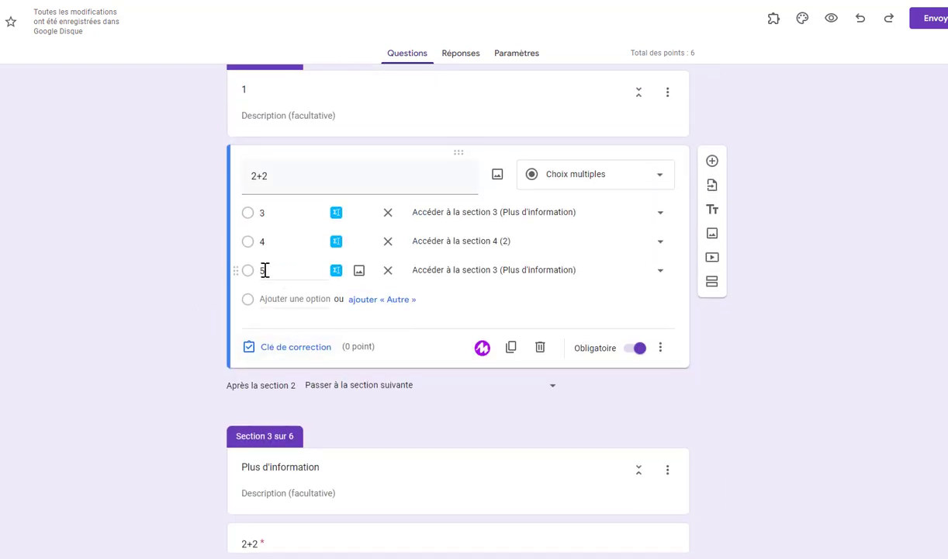
{"action": "scroll", "coordinate": [180, 311], "scroll_direction": "down", "scroll_amount": 2}
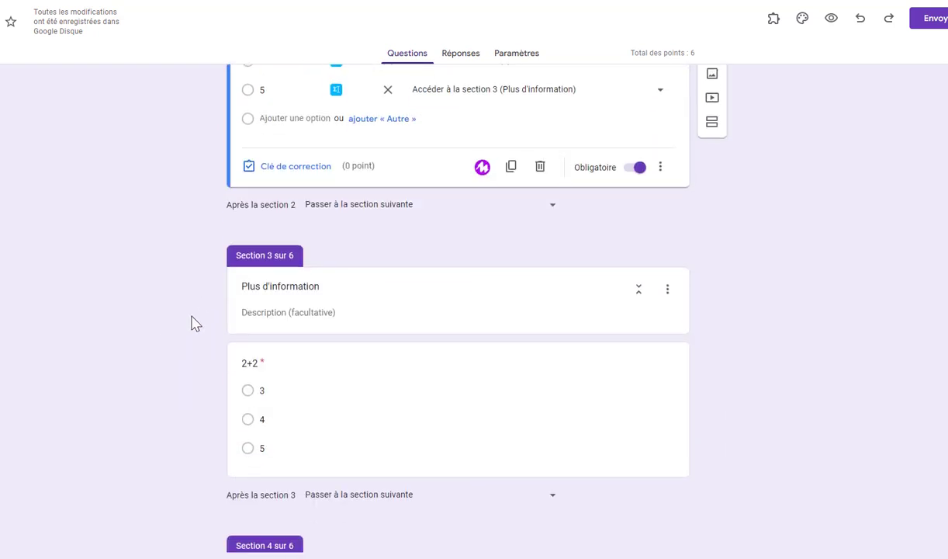
{"action": "left_click", "coordinate": [358, 432]}
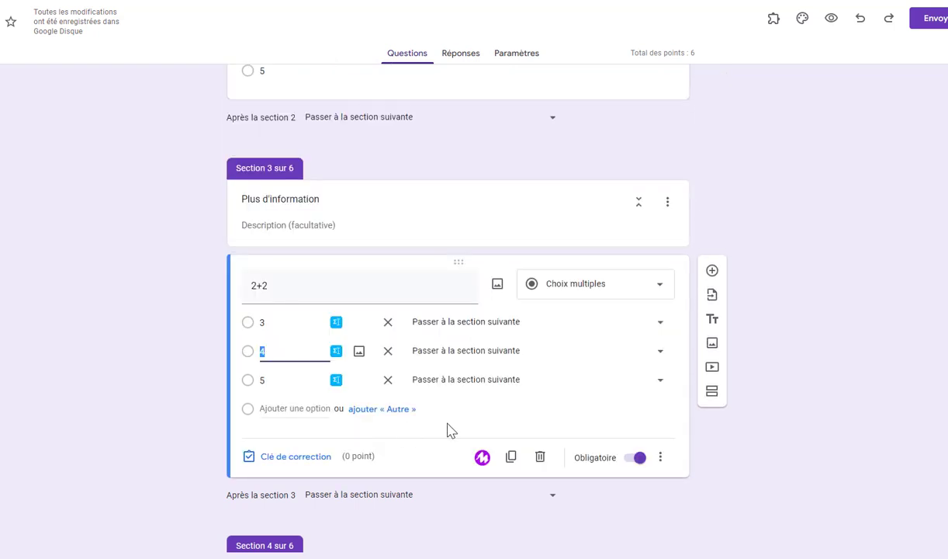
{"action": "left_click", "coordinate": [173, 386]}
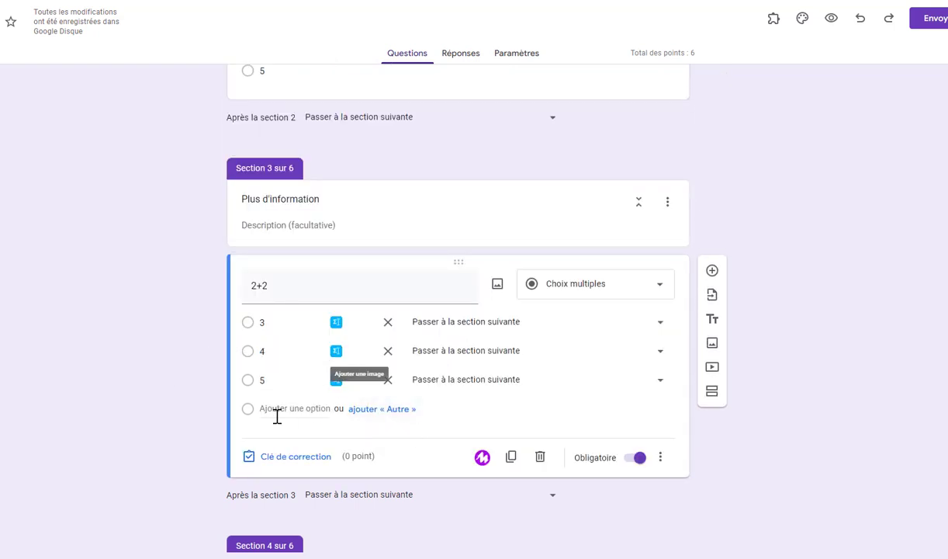
{"action": "scroll", "coordinate": [322, 347], "scroll_direction": "up", "scroll_amount": 2}
{"action": "scroll", "coordinate": [853, 371], "scroll_direction": "down", "scroll_amount": 1}
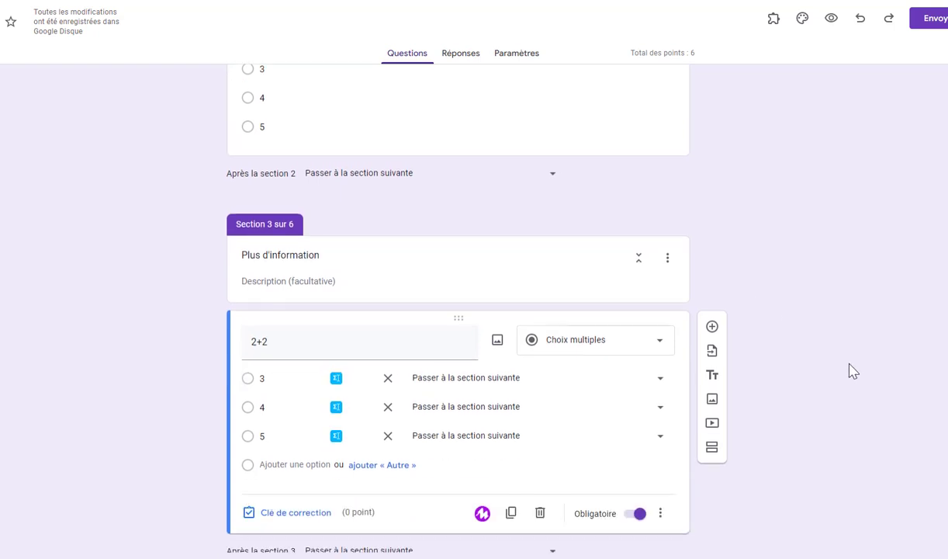
Insert the blue-counter addition image above the duplicated question in the Plus d'information section and title it "Manipulatives"
{"action": "scroll", "coordinate": [854, 371], "scroll_direction": "down", "scroll_amount": 1}
{"action": "left_click", "coordinate": [672, 242]}
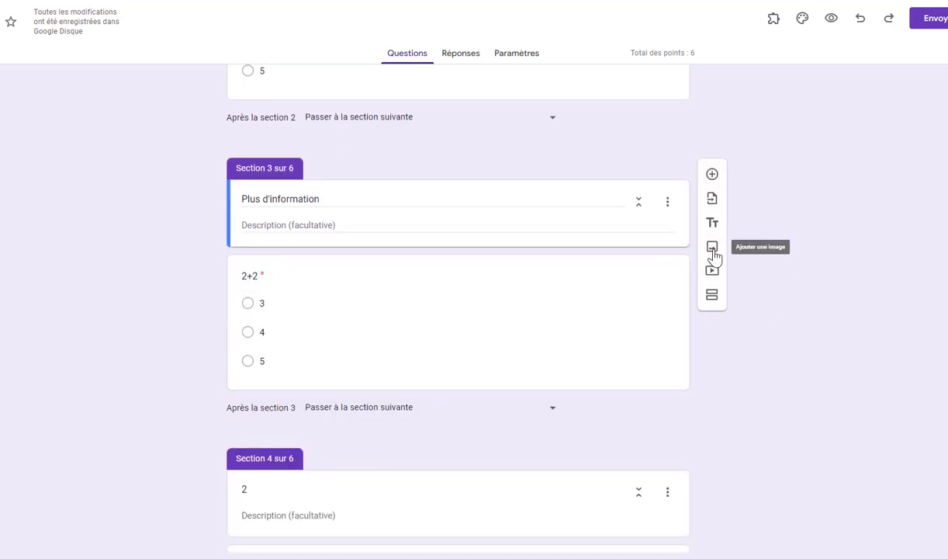
{"action": "left_click", "coordinate": [713, 252]}
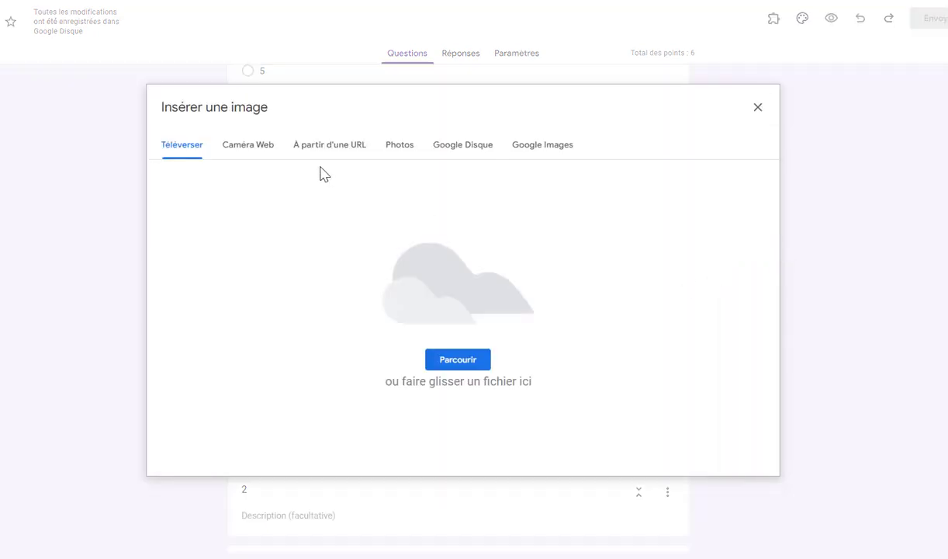
{"action": "left_click_drag", "start_coordinate": [947, 256], "coordinate": [469, 315]}
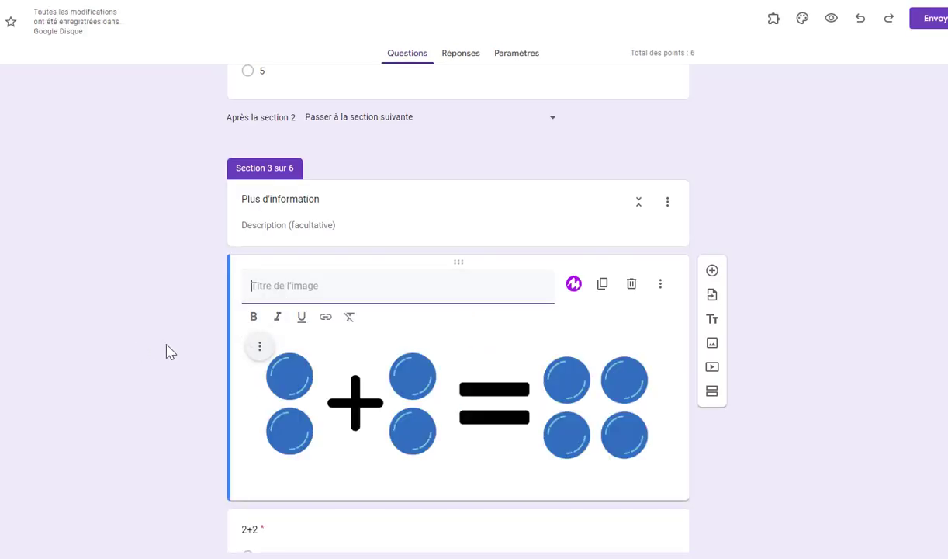
{"action": "type", "text": "Manipulatives"}
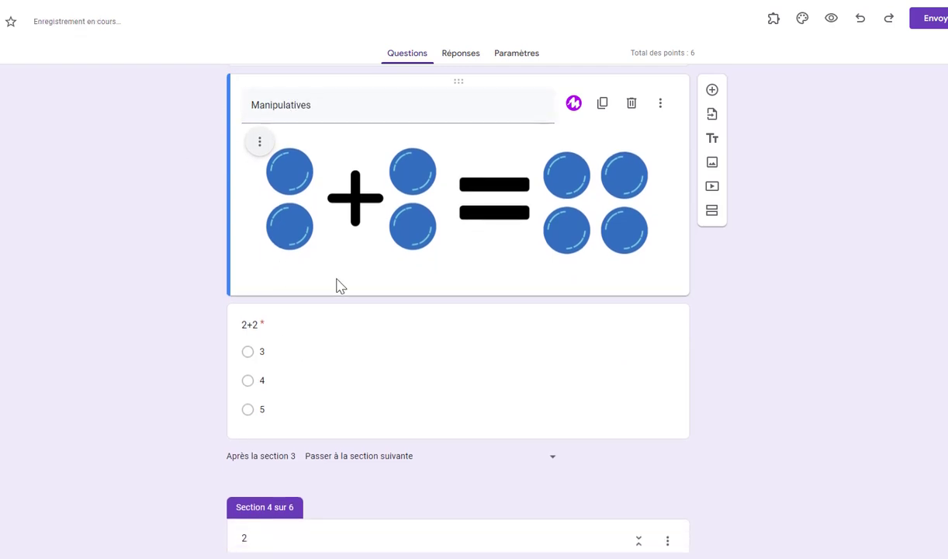
Review how the original question, the Manipulatives image, the duplicated 2+2 question and section 4 follow each other
{"action": "scroll", "coordinate": [175, 258], "scroll_direction": "up", "scroll_amount": 4}
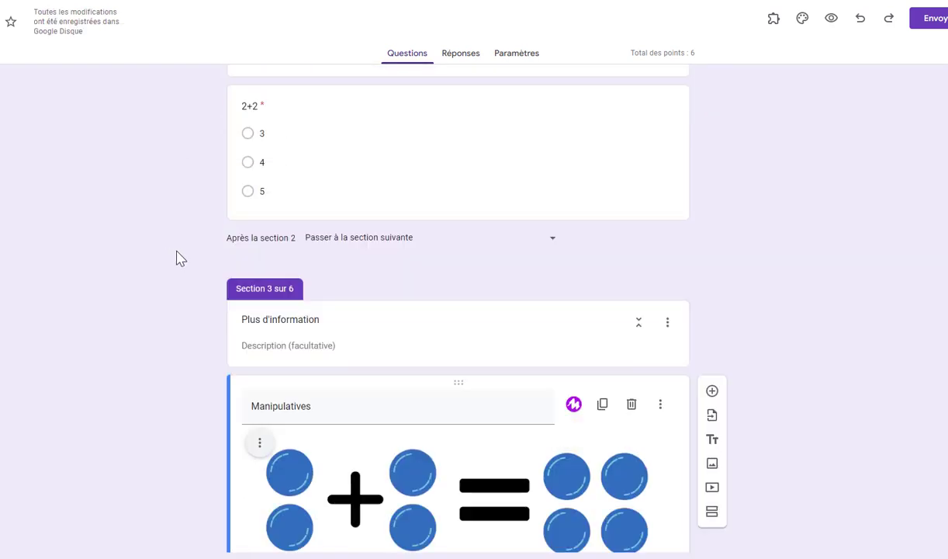
{"action": "scroll", "coordinate": [229, 250], "scroll_direction": "down", "scroll_amount": 4}
{"action": "left_click", "coordinate": [379, 394]}
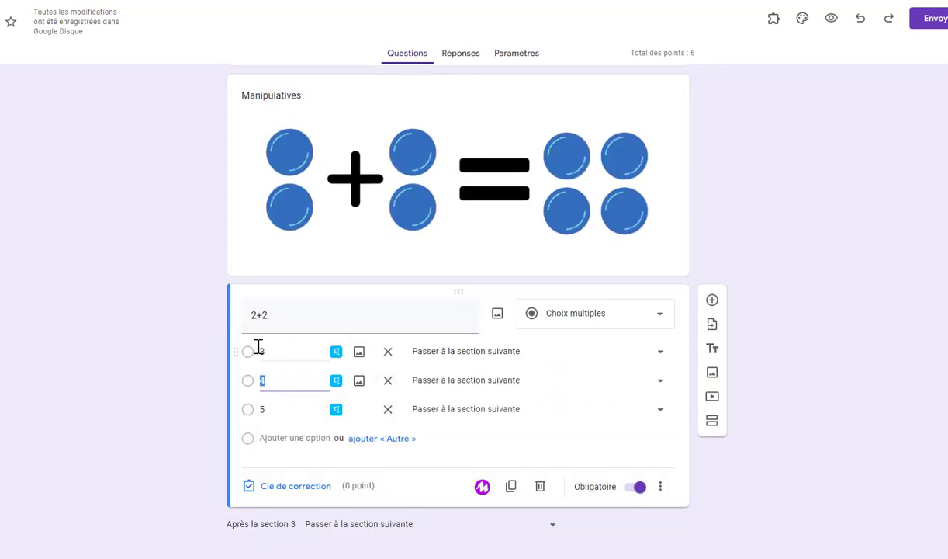
{"action": "left_click", "coordinate": [184, 378]}
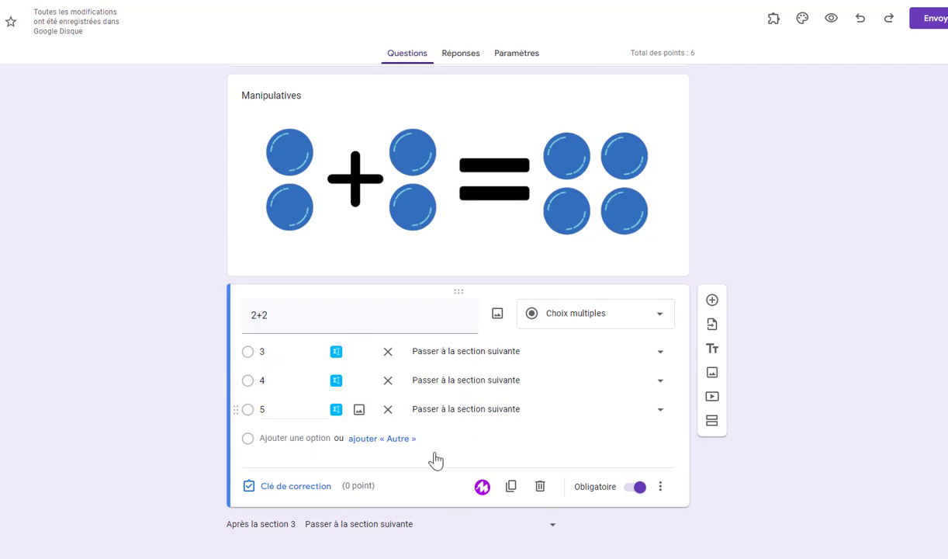
{"action": "scroll", "coordinate": [338, 462], "scroll_direction": "up", "scroll_amount": 2}
{"action": "scroll", "coordinate": [326, 455], "scroll_direction": "down", "scroll_amount": 3}
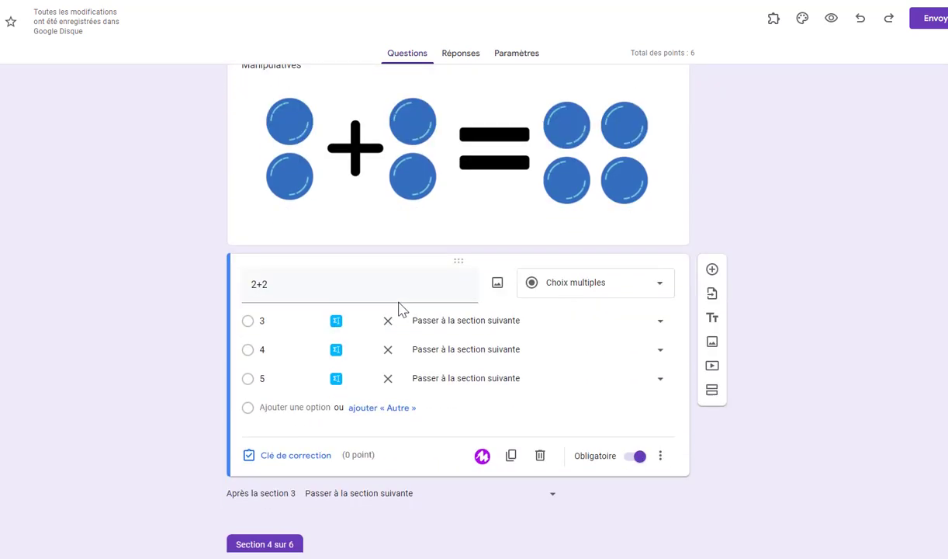
{"action": "scroll", "coordinate": [326, 485], "scroll_direction": "down", "scroll_amount": 1}
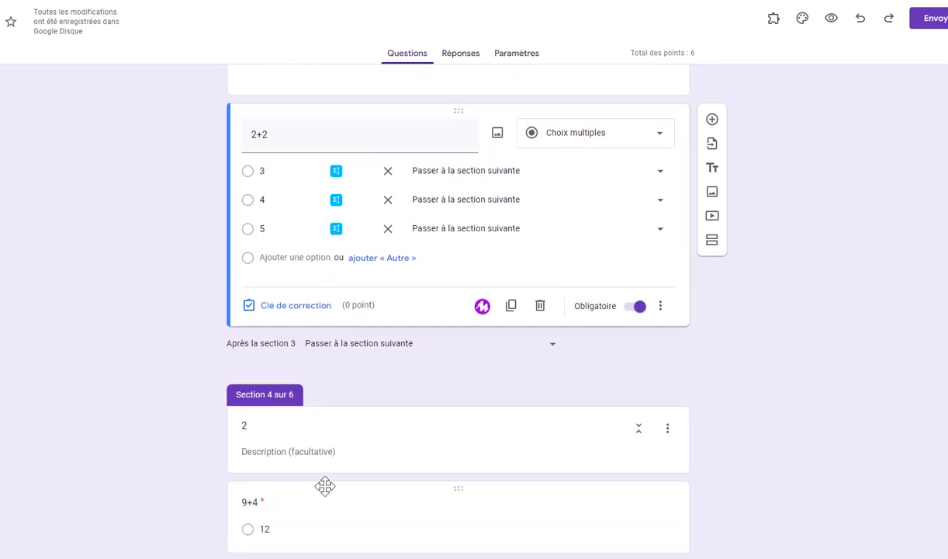
{"action": "scroll", "coordinate": [127, 295], "scroll_direction": "up", "scroll_amount": 2}
{"action": "scroll", "coordinate": [126, 295], "scroll_direction": "up", "scroll_amount": 2}
{"action": "scroll", "coordinate": [258, 324], "scroll_direction": "down", "scroll_amount": 3}
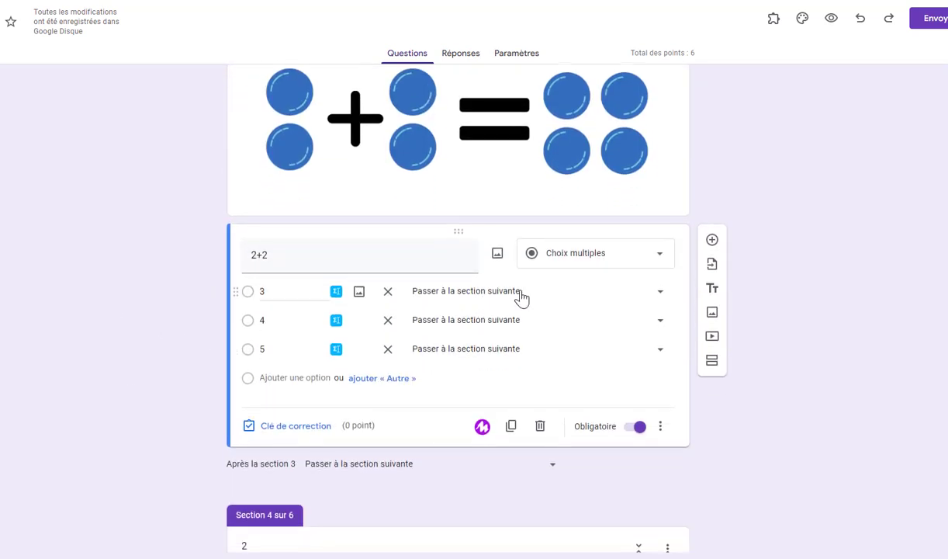
In the duplicated 2+2 question, route the wrong answers 3 and 5 to section 3 (Plus d'information)
{"action": "left_click", "coordinate": [522, 299]}
{"action": "left_click", "coordinate": [865, 370]}
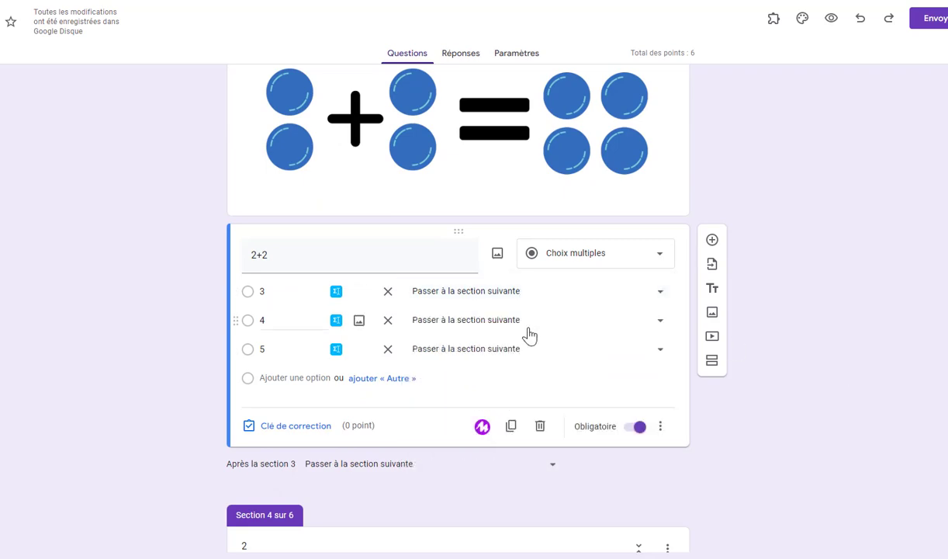
{"action": "left_click", "coordinate": [512, 332]}
{"action": "left_click", "coordinate": [510, 299]}
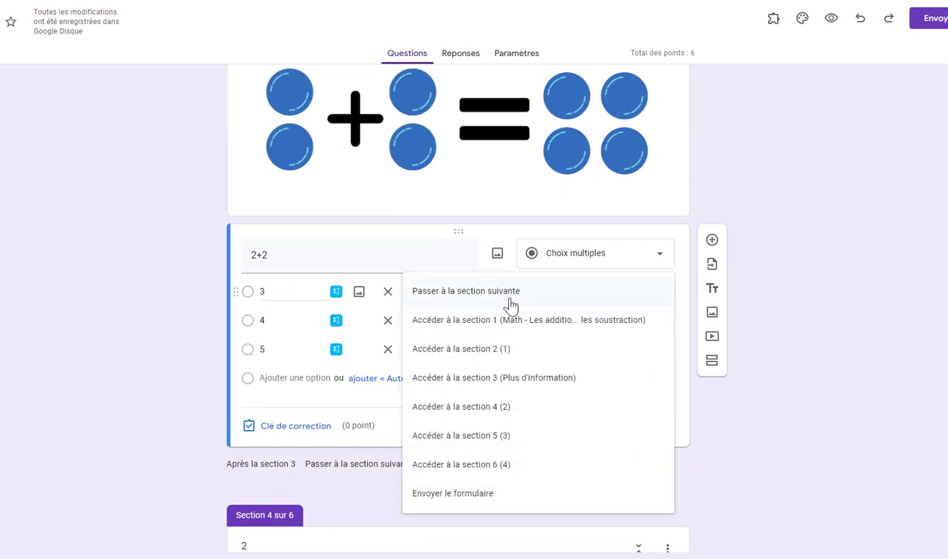
{"action": "left_click", "coordinate": [502, 378]}
{"action": "left_click", "coordinate": [482, 358]}
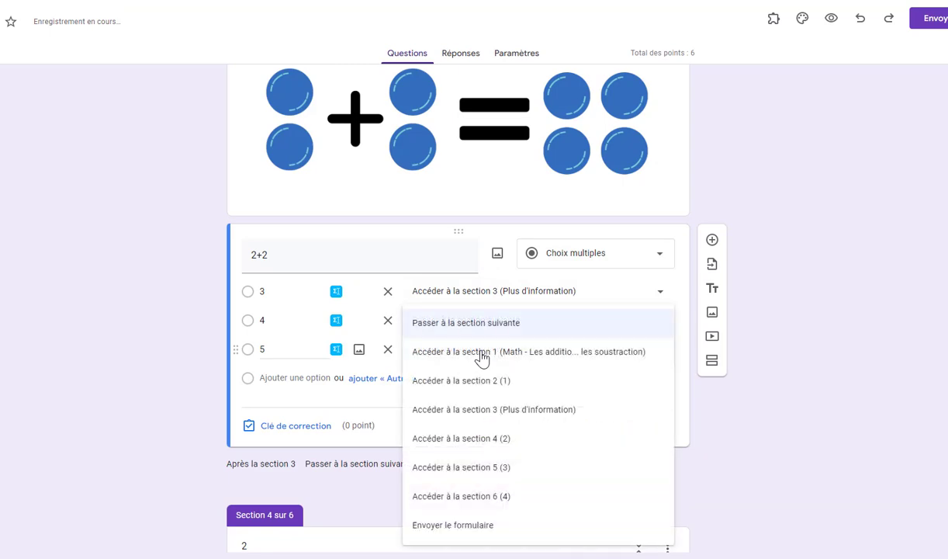
{"action": "left_click", "coordinate": [519, 409]}
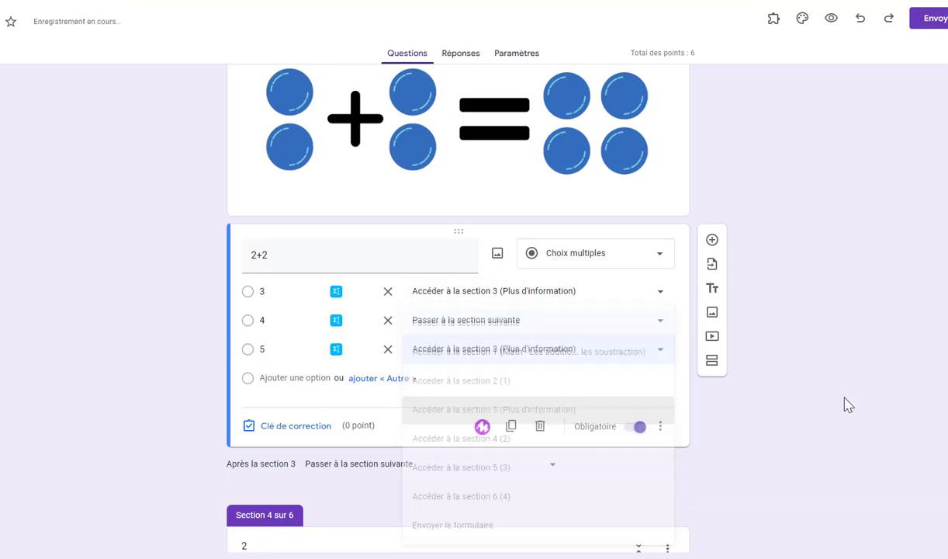
Check the form's sections from the duplicated question back to the start, and preview the form as far as the first 2+2 question
{"action": "scroll", "coordinate": [438, 419], "scroll_direction": "up", "scroll_amount": 3}
{"action": "scroll", "coordinate": [259, 276], "scroll_direction": "down", "scroll_amount": 2}
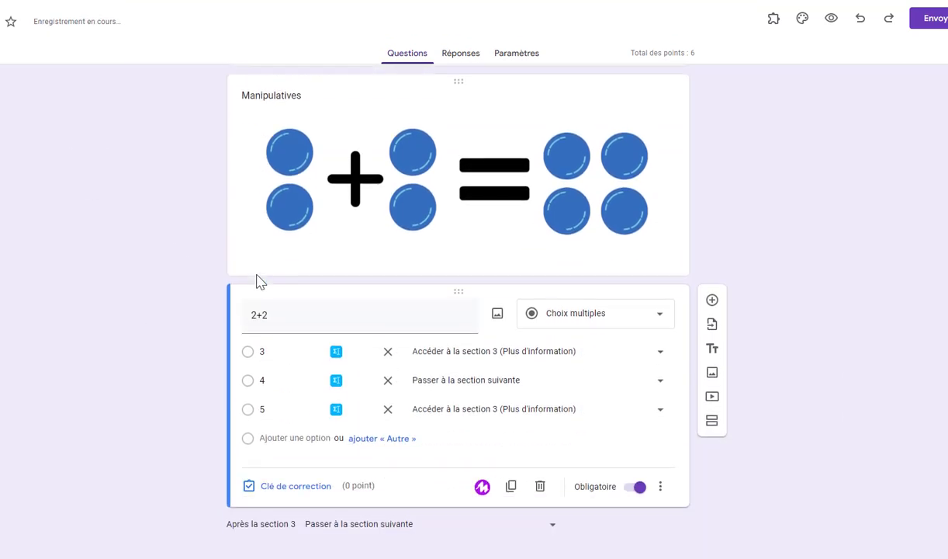
{"action": "scroll", "coordinate": [197, 285], "scroll_direction": "down", "scroll_amount": 2}
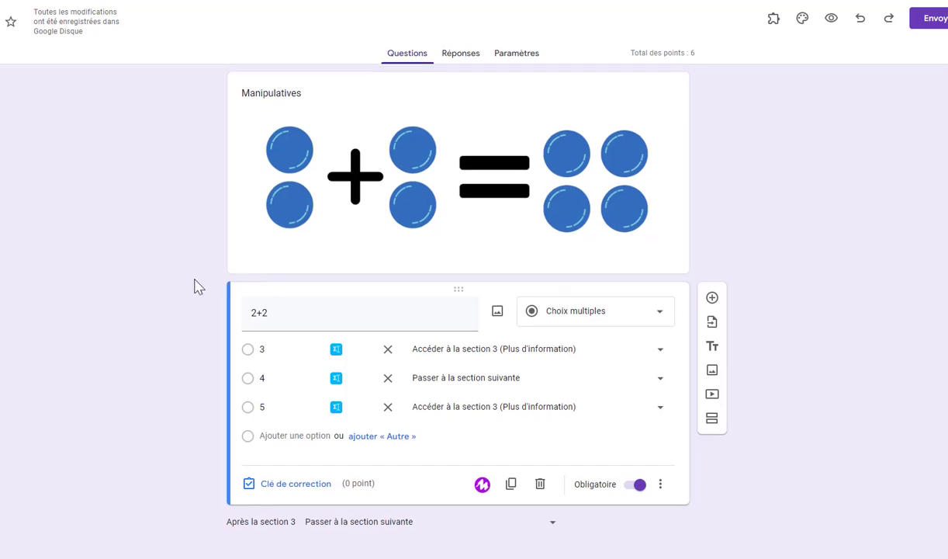
{"action": "scroll", "coordinate": [388, 306], "scroll_direction": "up", "scroll_amount": 6}
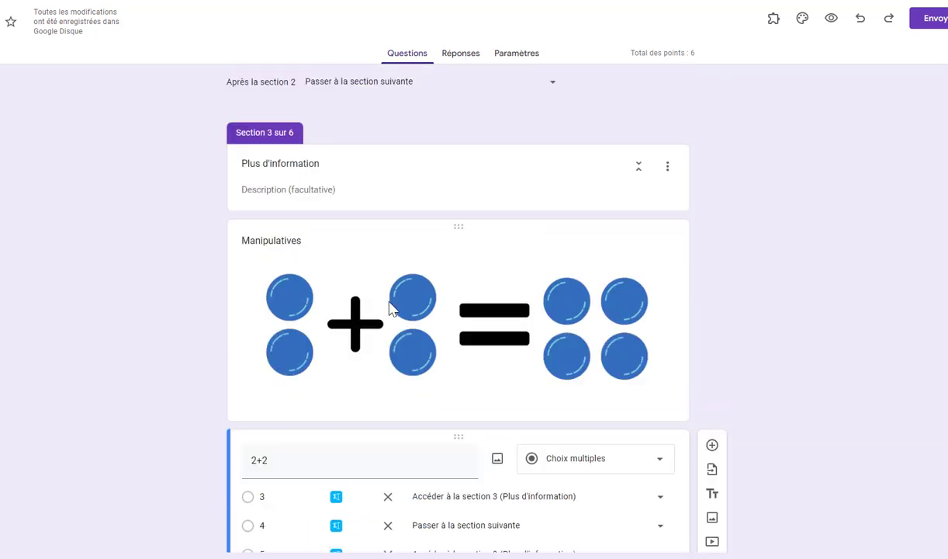
{"action": "scroll", "coordinate": [372, 299], "scroll_direction": "up", "scroll_amount": 4}
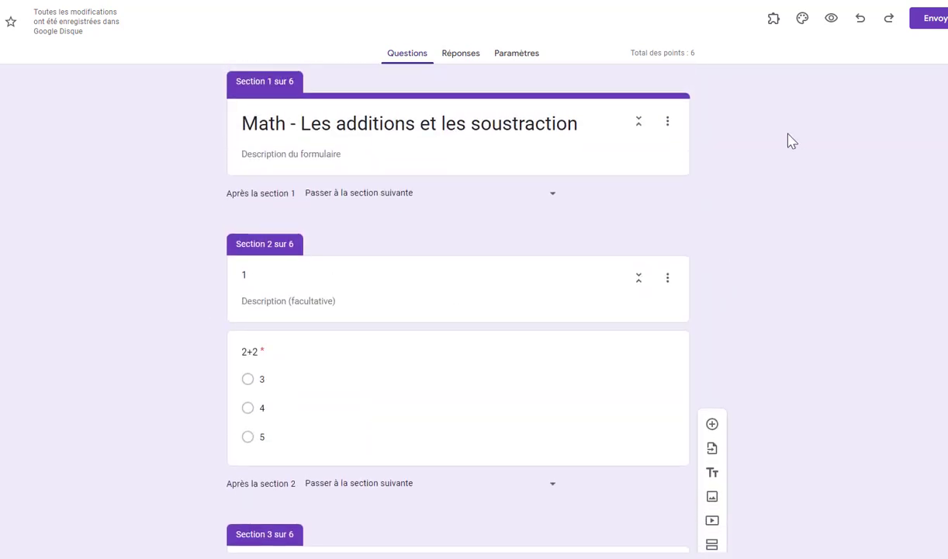
{"action": "left_click", "coordinate": [831, 19]}
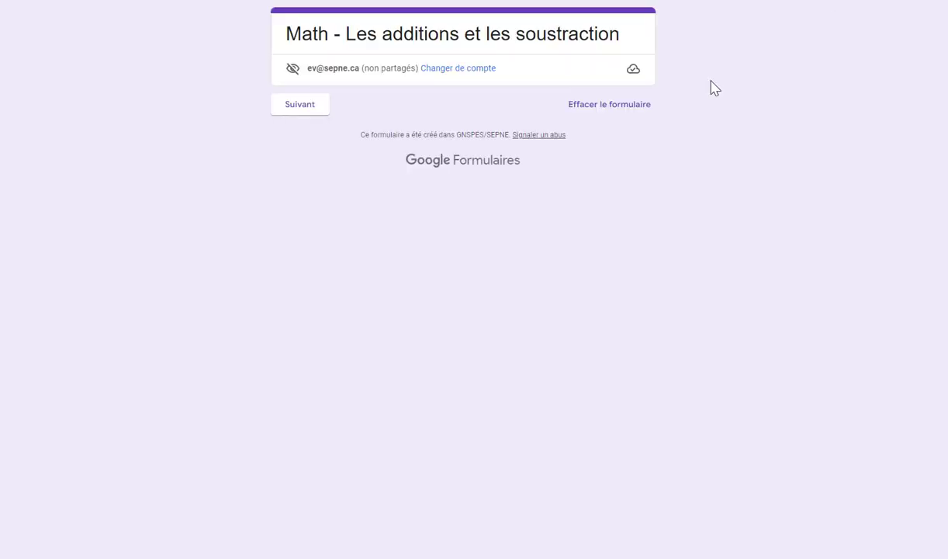
{"action": "left_click", "coordinate": [303, 113]}
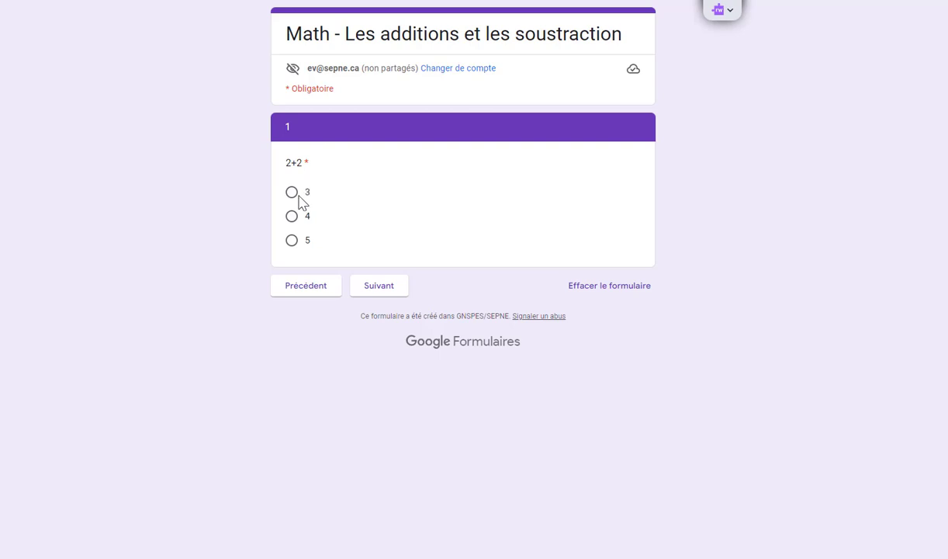
Test the wrong-answer path by submitting 3 for the first 2+2 question and 4 for the repeated one
{"action": "left_click", "coordinate": [291, 194]}
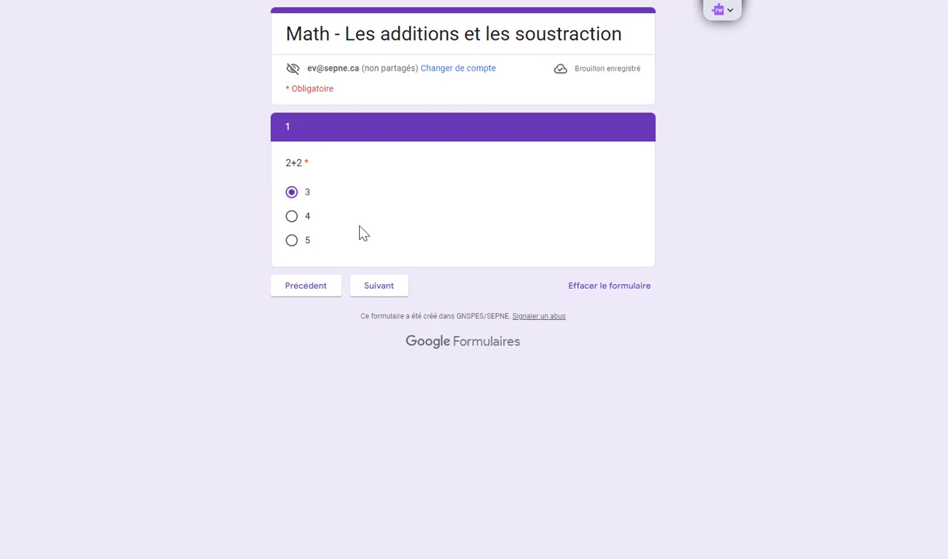
{"action": "left_click", "coordinate": [378, 287]}
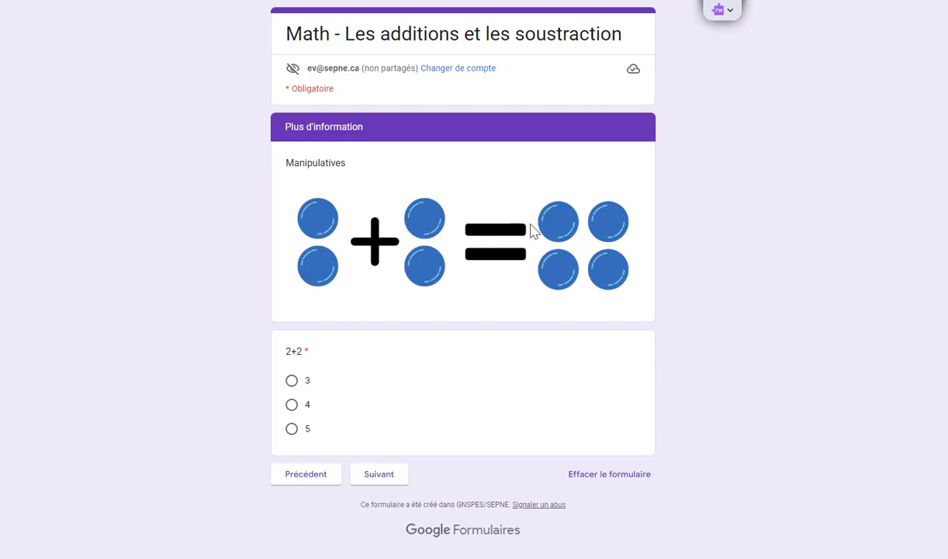
{"action": "left_click", "coordinate": [292, 404]}
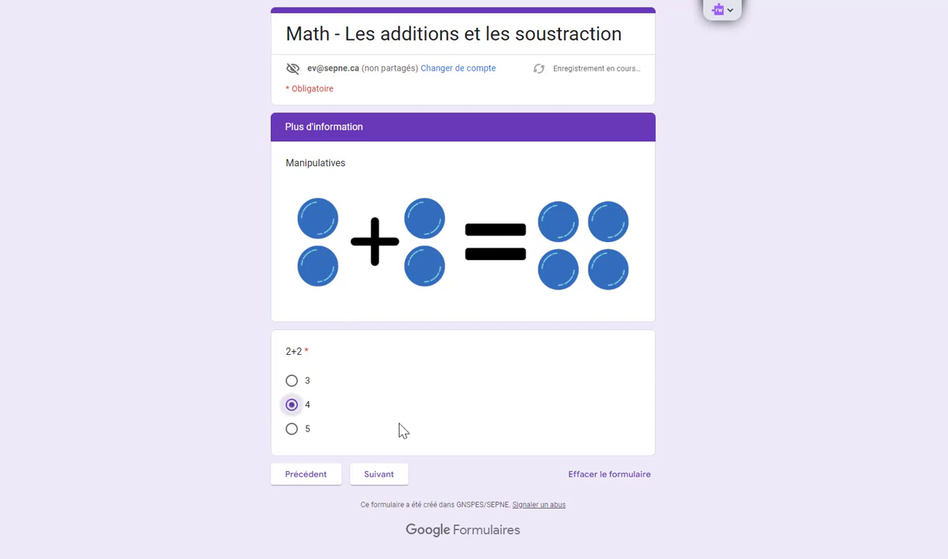
{"action": "left_click", "coordinate": [374, 469]}
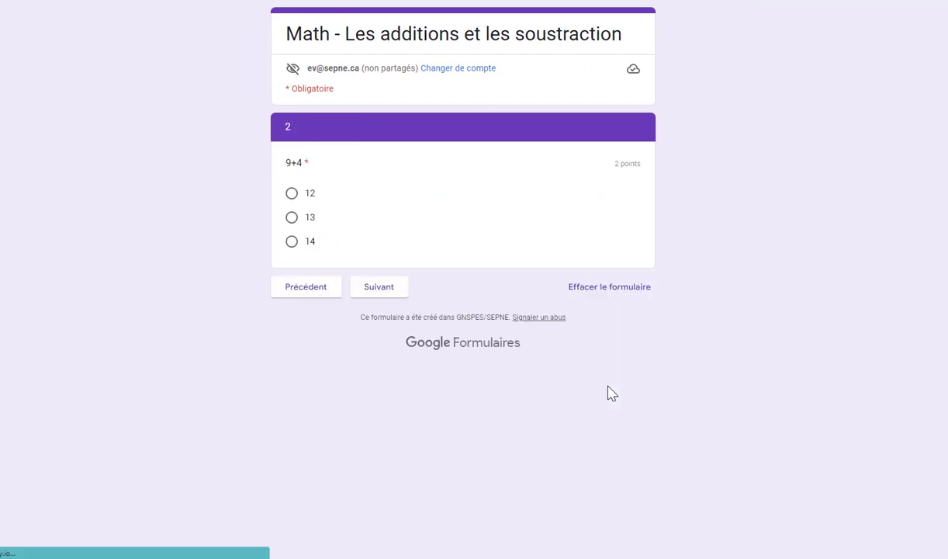
Return to the first 2+2 question in the preview and test the right-answer path by submitting 4
{"action": "left_click", "coordinate": [292, 287]}
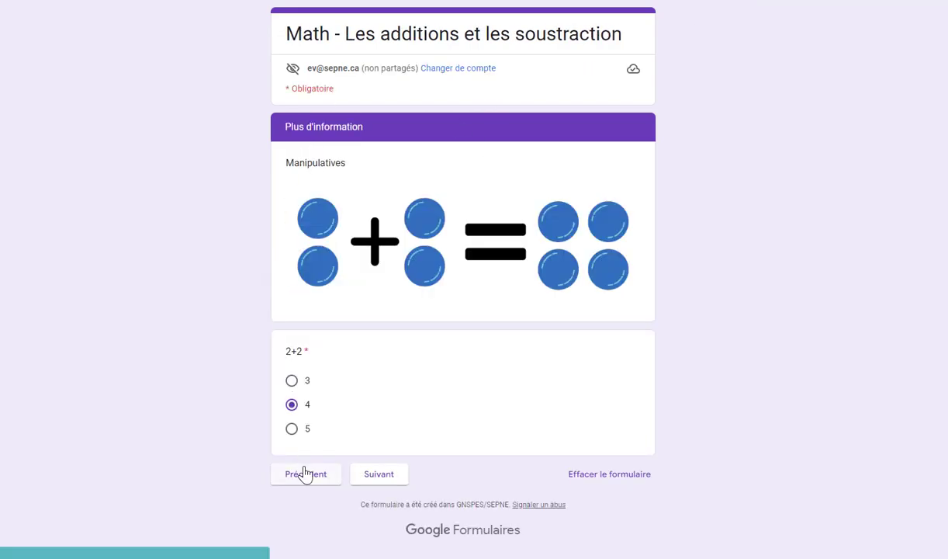
{"action": "left_click", "coordinate": [304, 474]}
{"action": "left_click", "coordinate": [292, 193]}
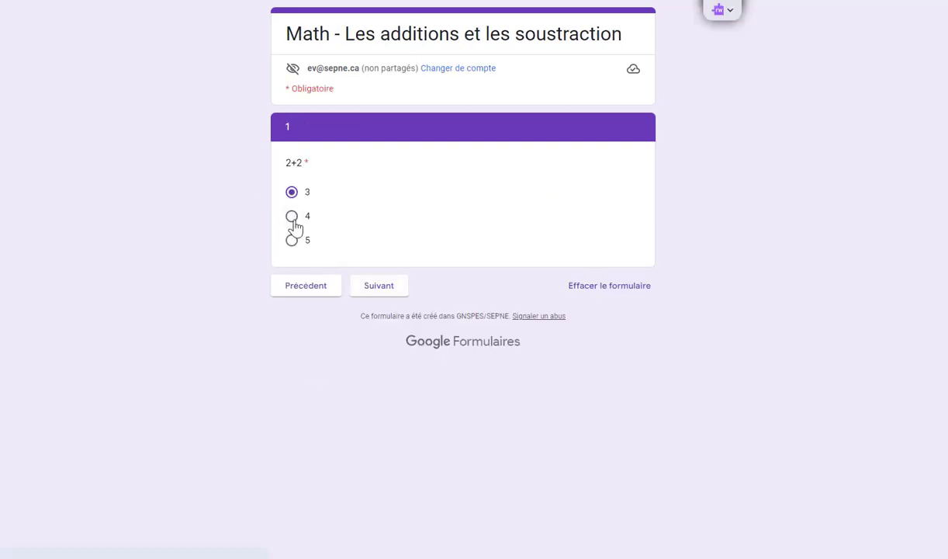
{"action": "left_click", "coordinate": [292, 217]}
{"action": "left_click", "coordinate": [377, 285]}
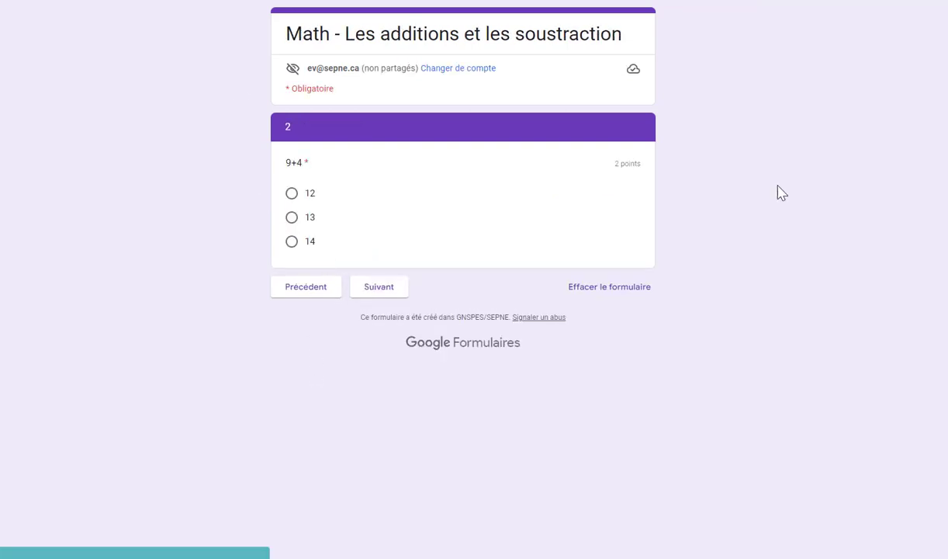